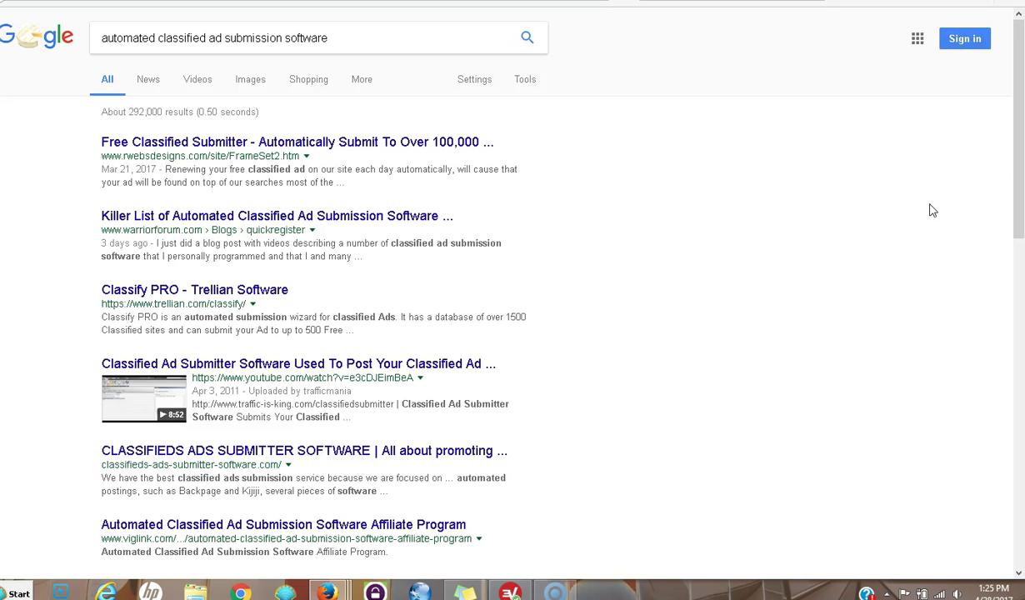
pyautogui.click(931, 213)
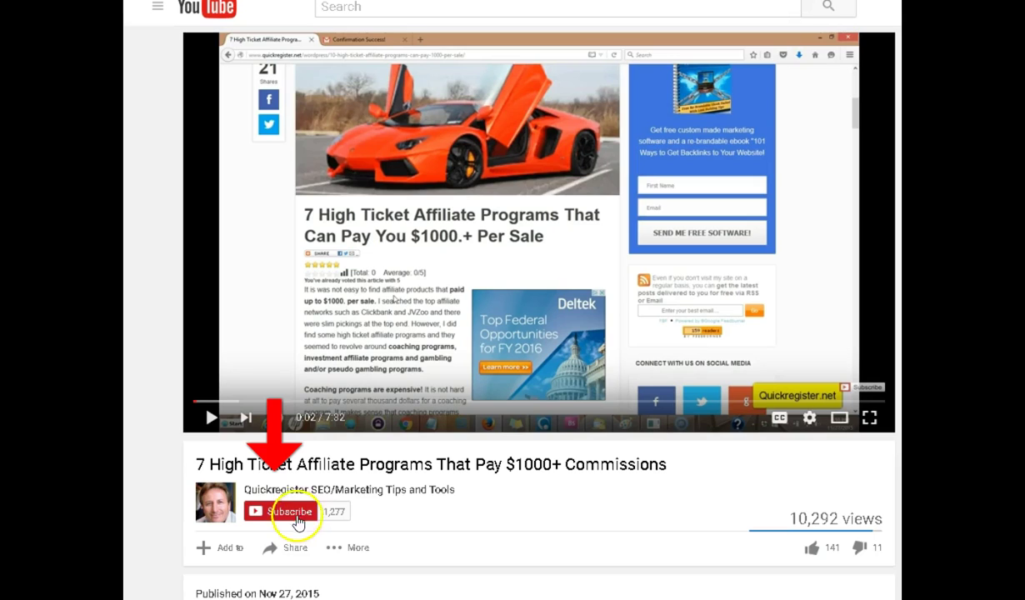
# - Subscribe to the Quickregister SEO/Marketing Tips and Tools channel and turn on all notifications for it
pyautogui.click(283, 513)
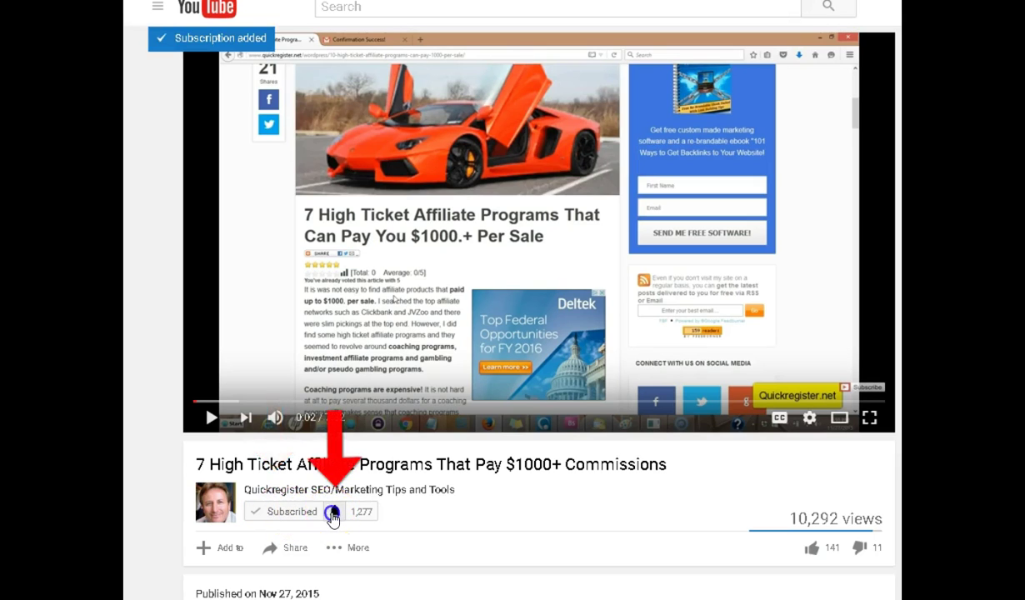
pyautogui.click(333, 512)
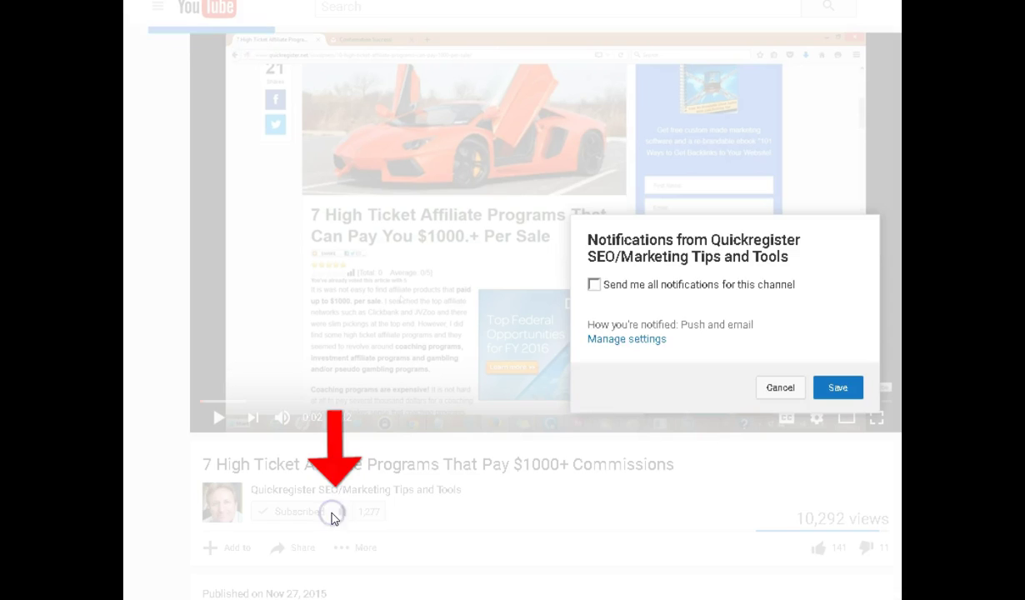
pyautogui.click(593, 286)
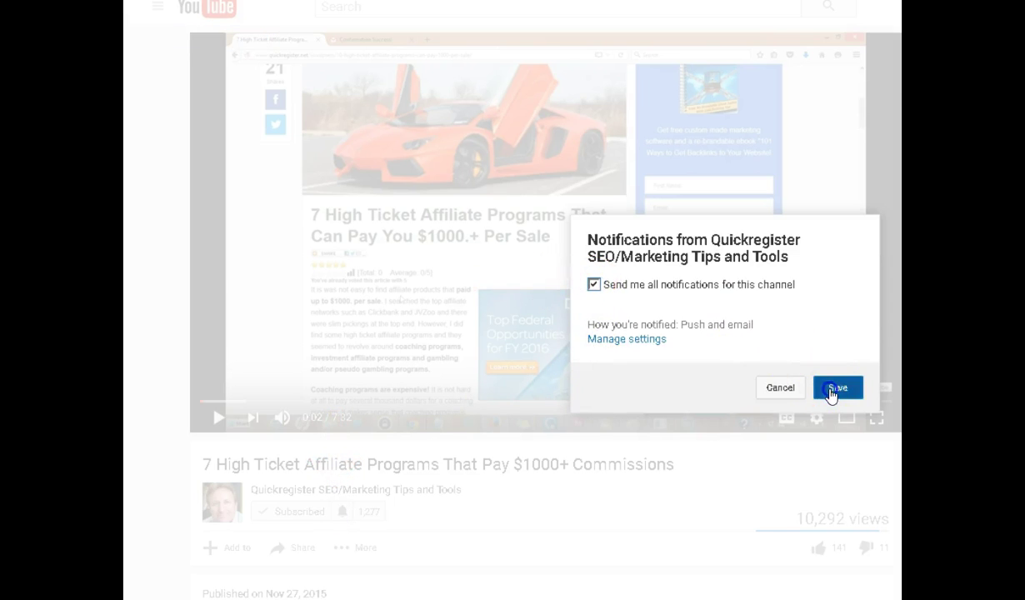
pyautogui.click(832, 388)
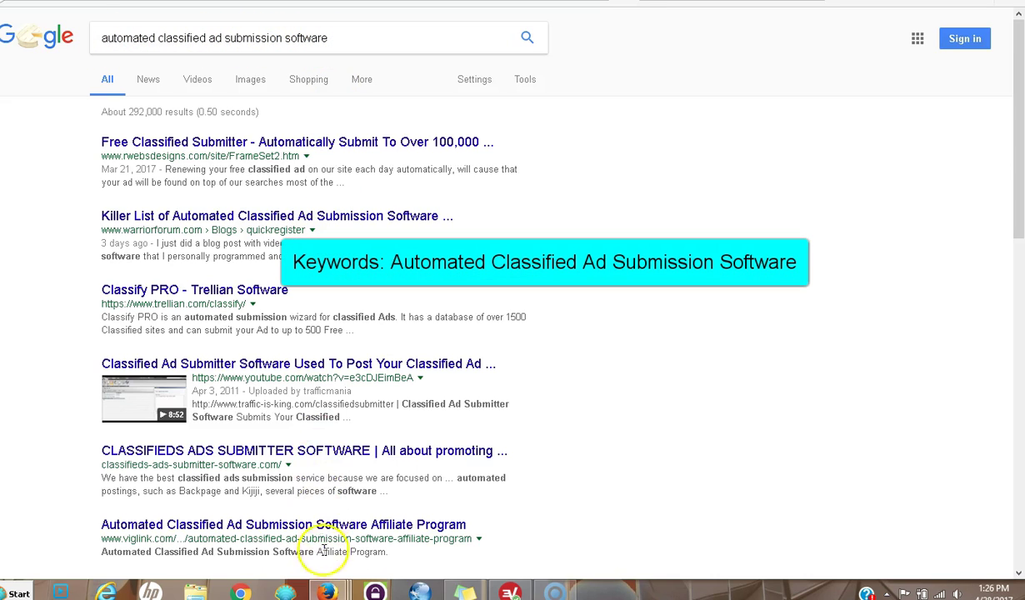
# - Switch to the browser window with the Quickregister blog article and find its free SEMrush keyword research tool
pyautogui.moveTo(328, 592)
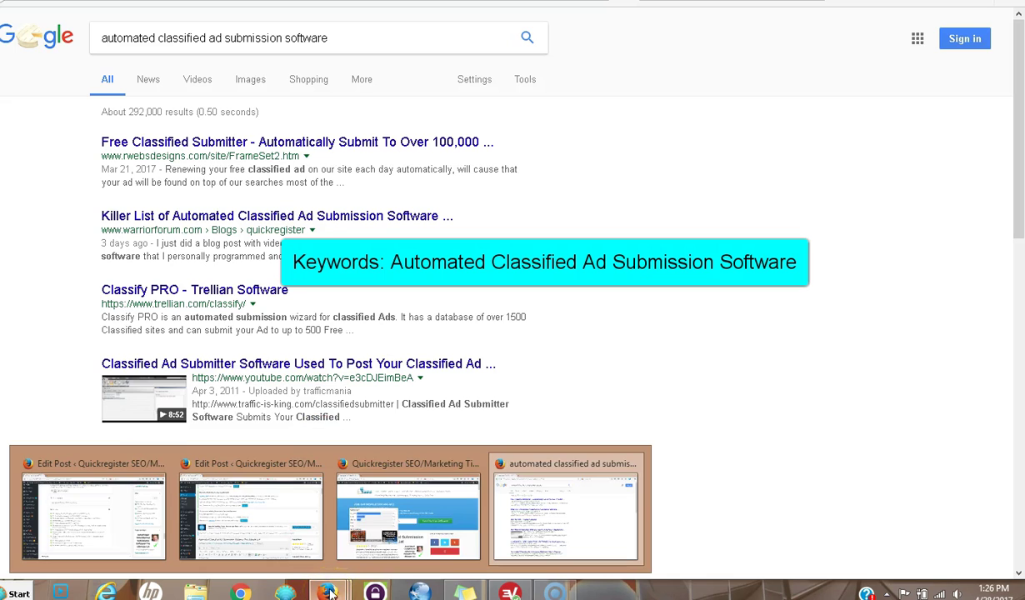
pyautogui.click(263, 534)
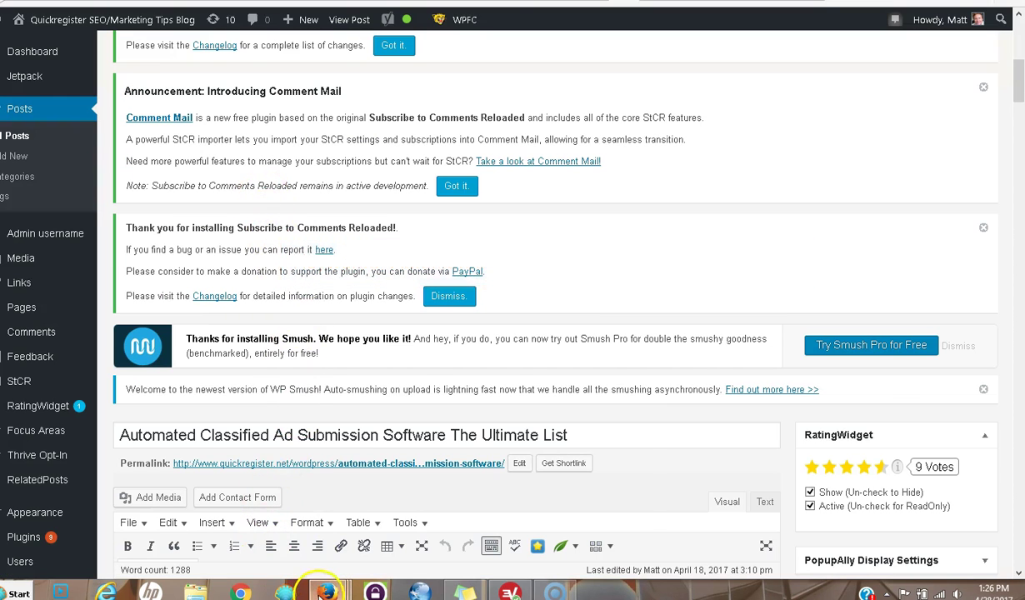
pyautogui.moveTo(328, 592)
pyautogui.click(435, 510)
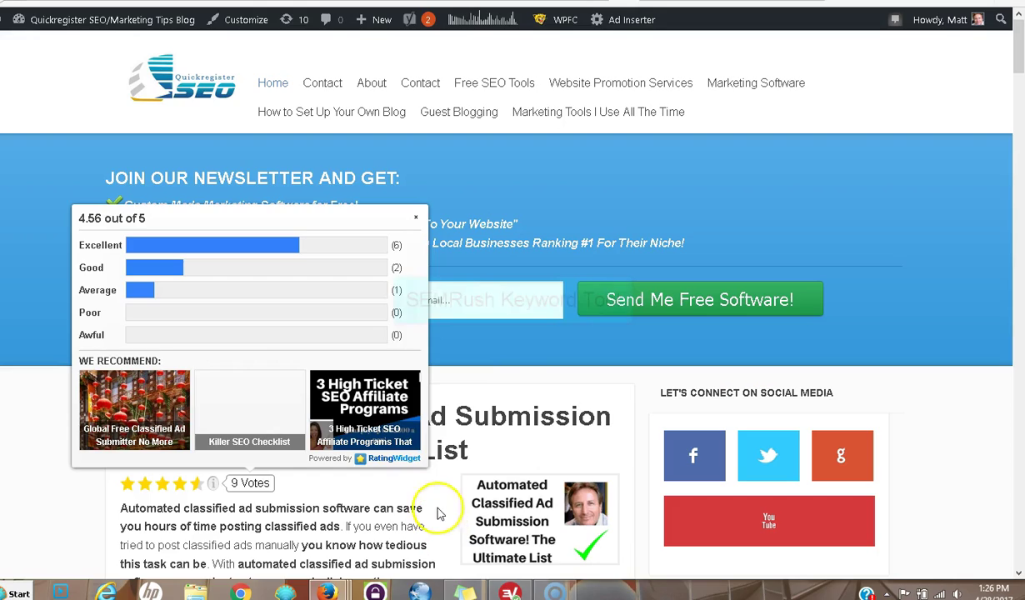
pyautogui.moveTo(1019, 54); pyautogui.dragTo(1019, 198)
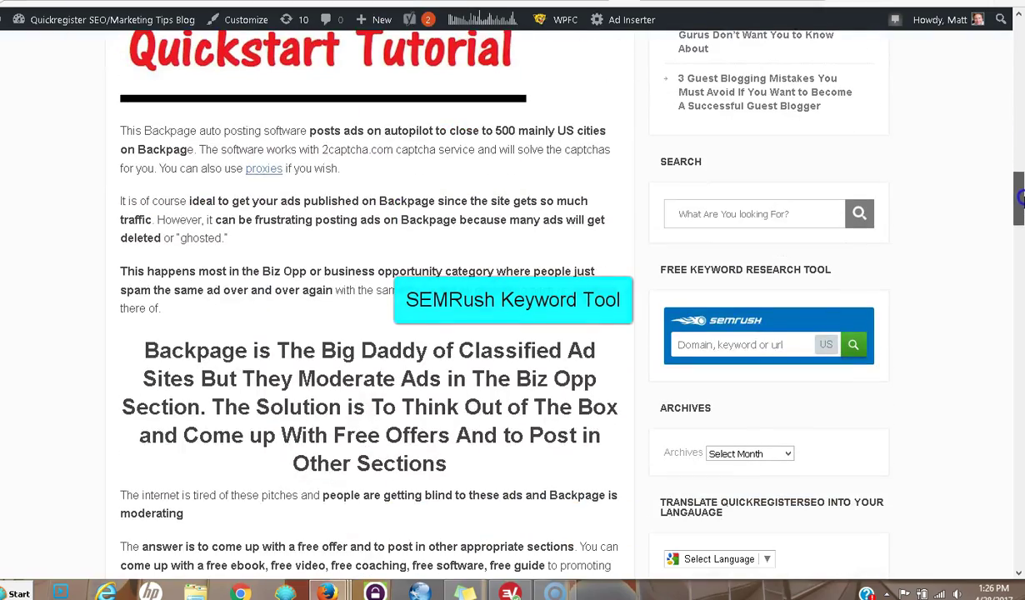
# - Search the SEMrush keyword tool for "classified submissions" and examine the phrase match keywords with their volume and CPC
pyautogui.click(729, 345)
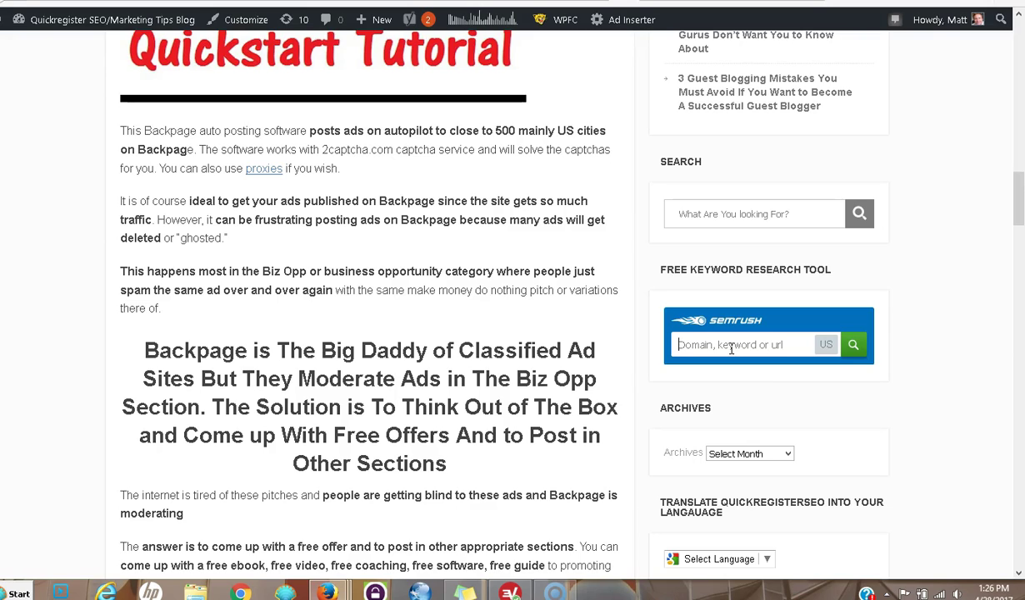
pyautogui.click(731, 348)
pyautogui.write('classified')
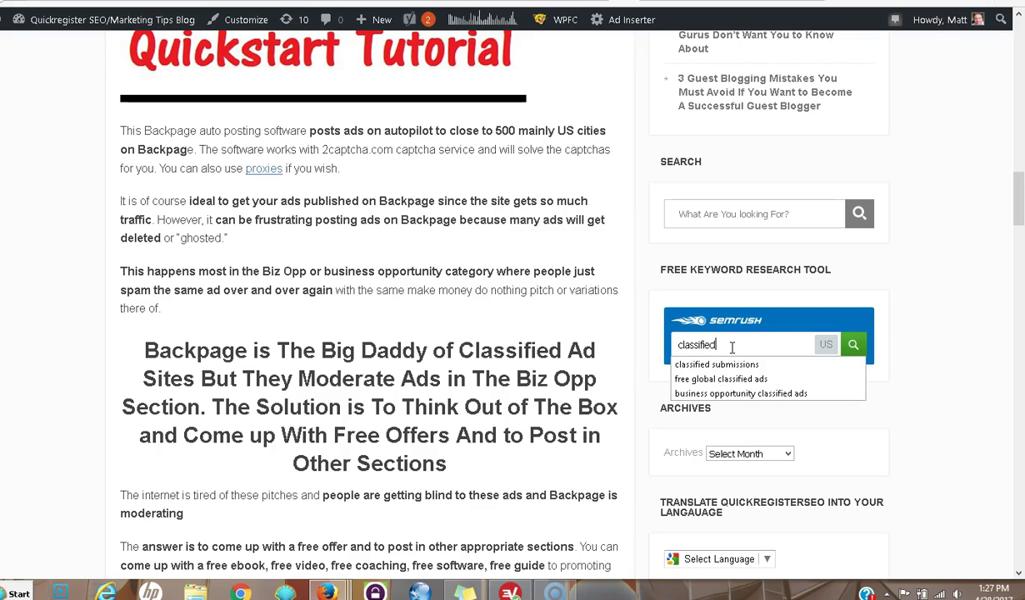
pyautogui.write(' submissions')
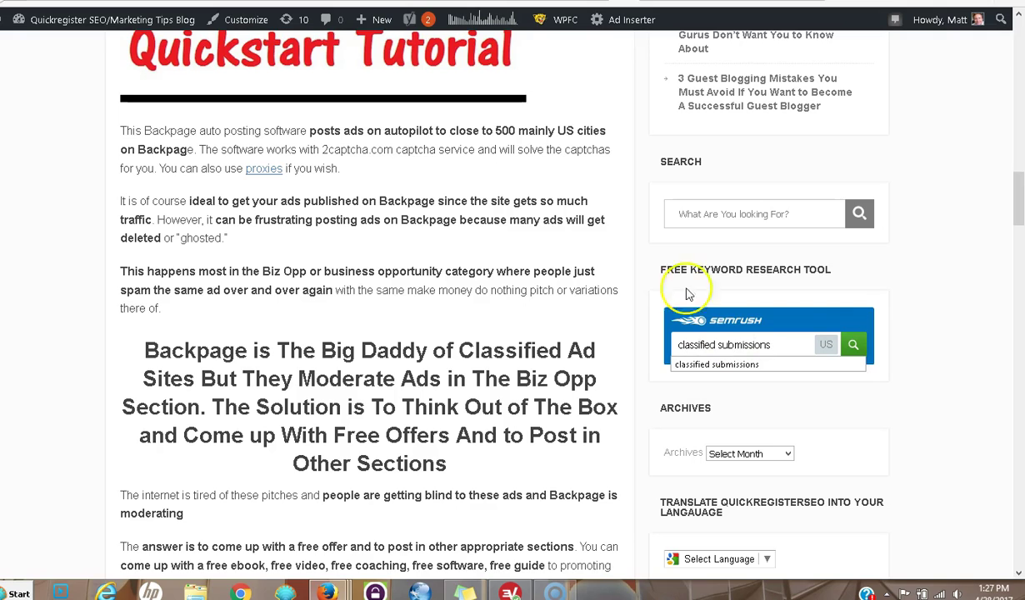
pyautogui.click(853, 344)
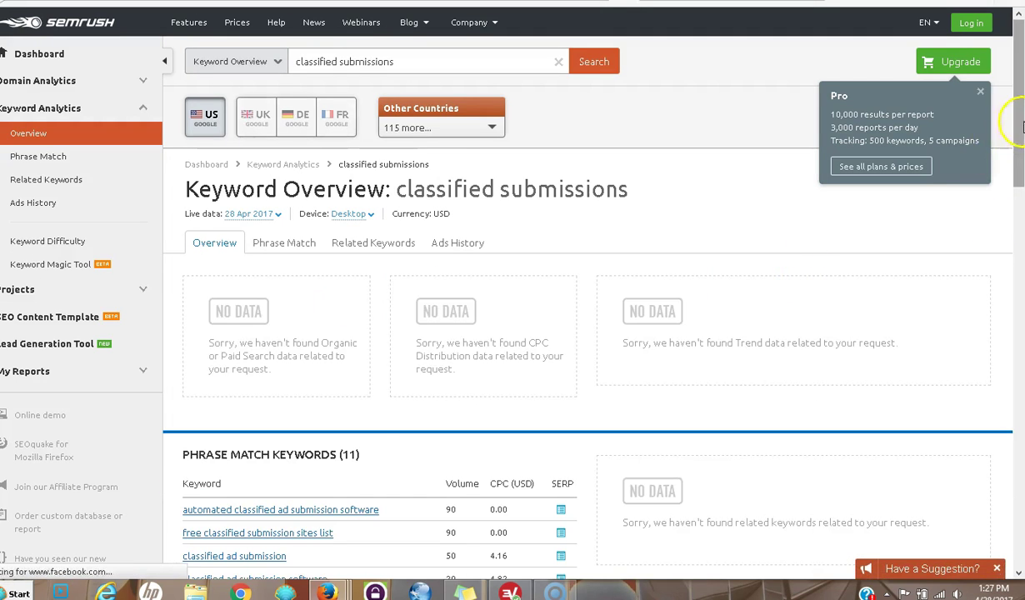
pyautogui.scroll(-3, 1020, 175)
pyautogui.moveTo(1020, 175)
pyautogui.mouseDown()
pyautogui.moveTo(1021, 140)
pyautogui.moveTo(1020, 190)
pyautogui.mouseUp()
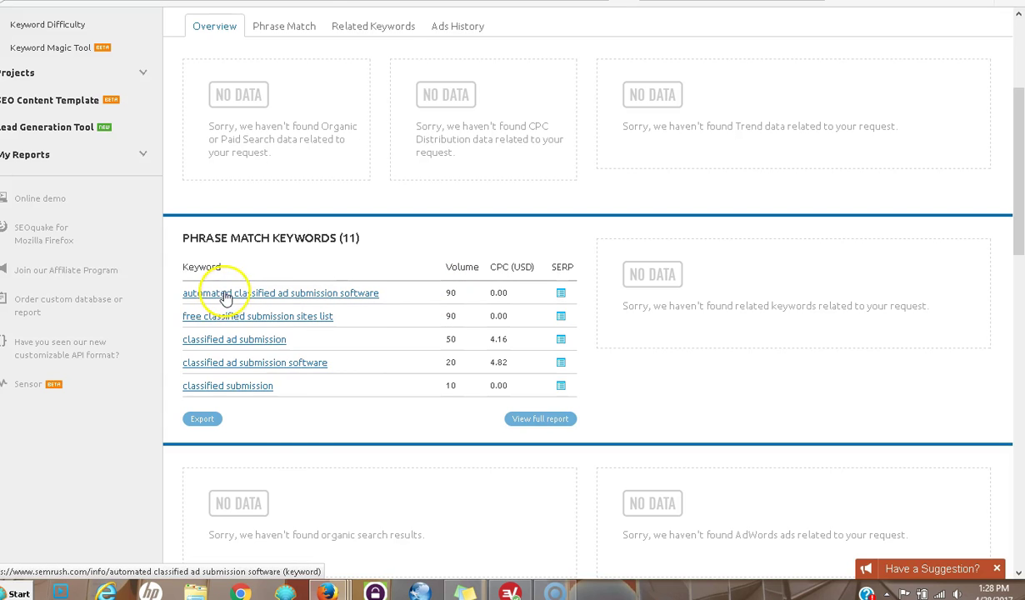
# - Return to the Google results for "automated classified ad submission software" and restrict them to videos
pyautogui.moveTo(326, 576)
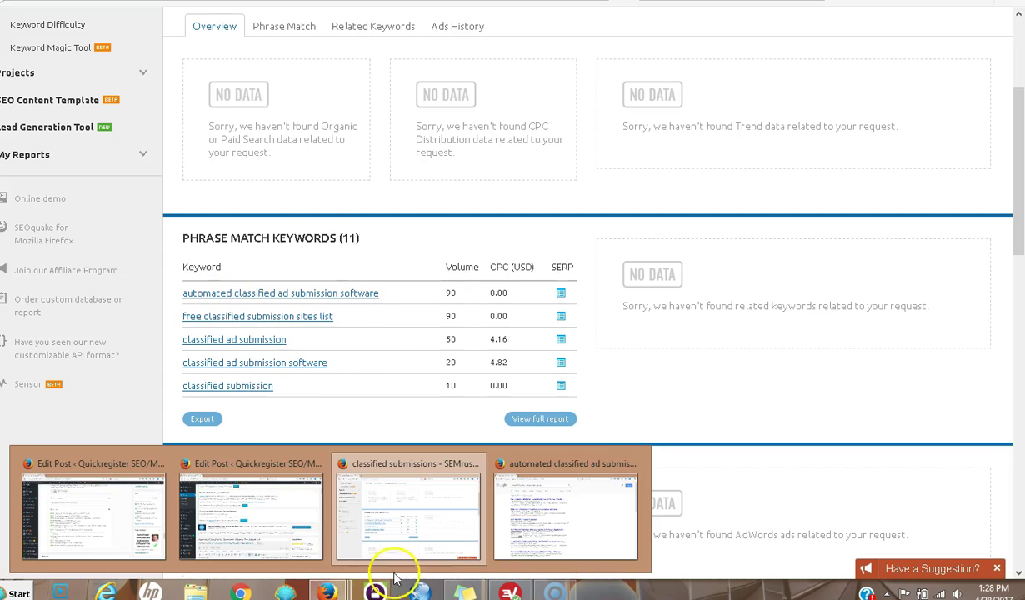
pyautogui.click(542, 498)
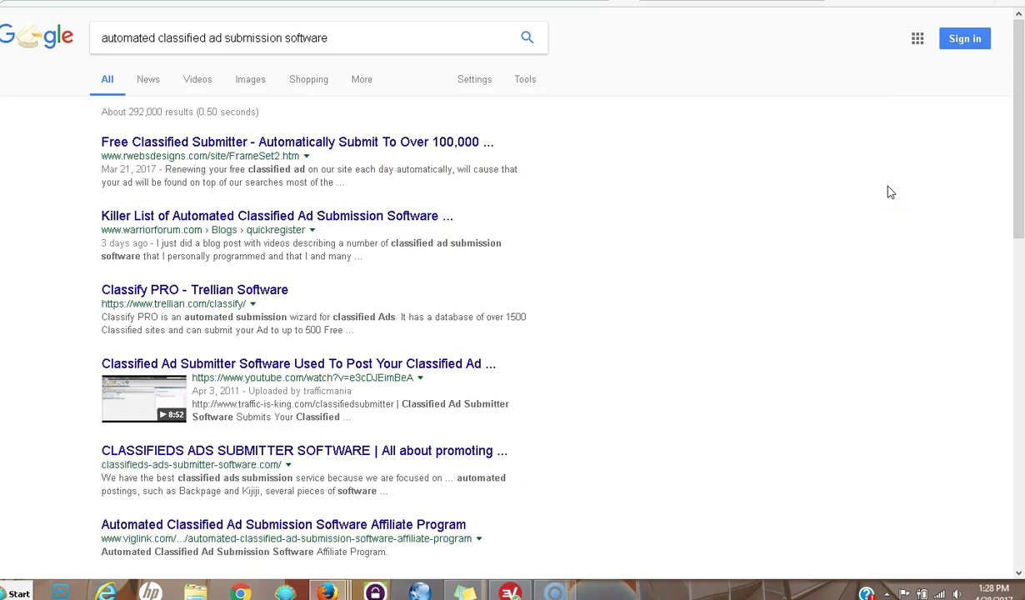
pyautogui.click(1016, 145)
pyautogui.moveTo(1016, 146); pyautogui.dragTo(1016, 92)
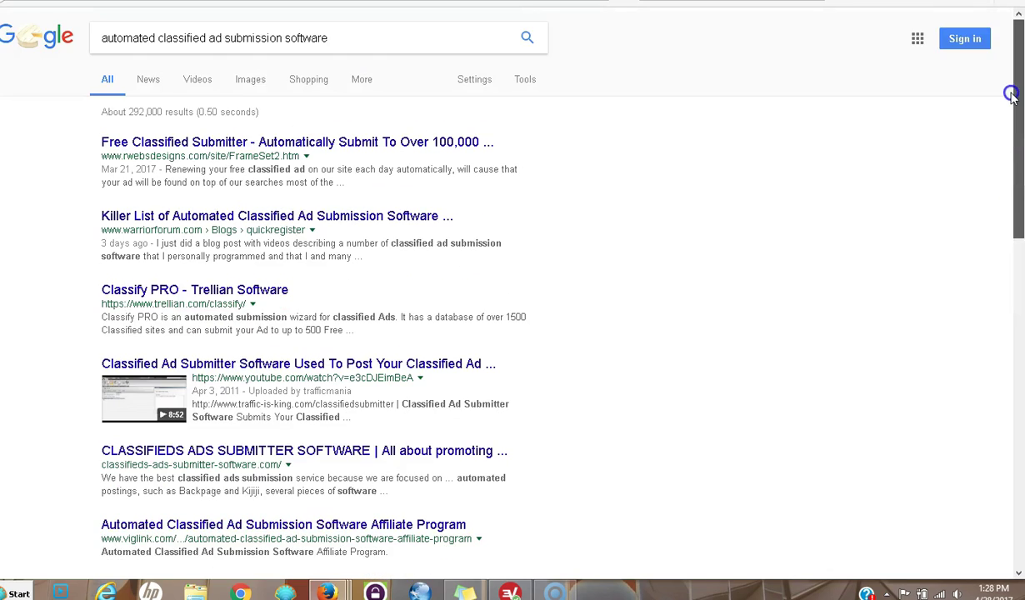
pyautogui.click(202, 85)
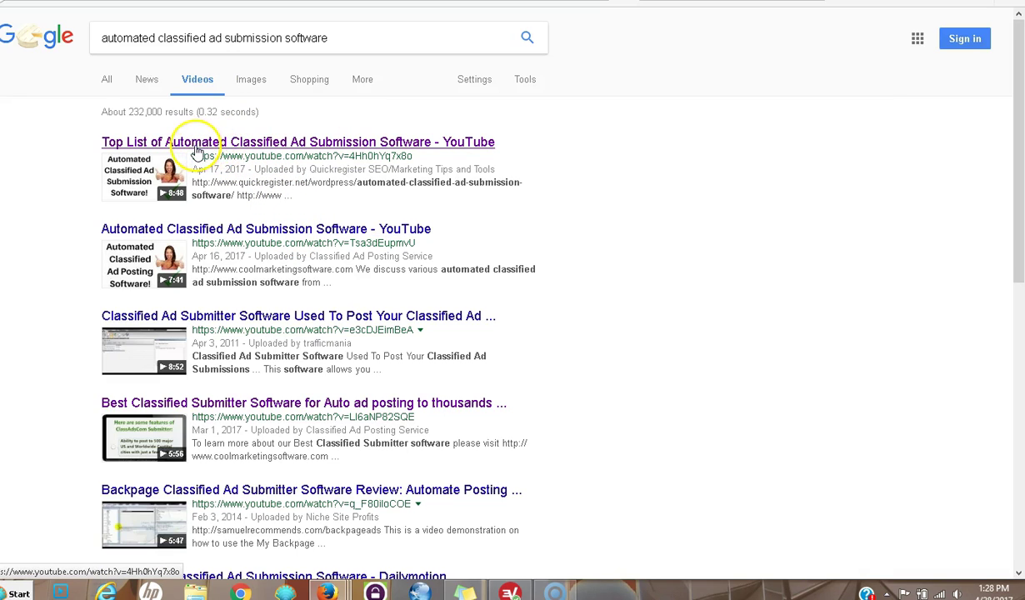
# - Open the video "Top List of Automated Classified Ad Submission Software", pause it, and examine its title and description links
pyautogui.click(197, 145)
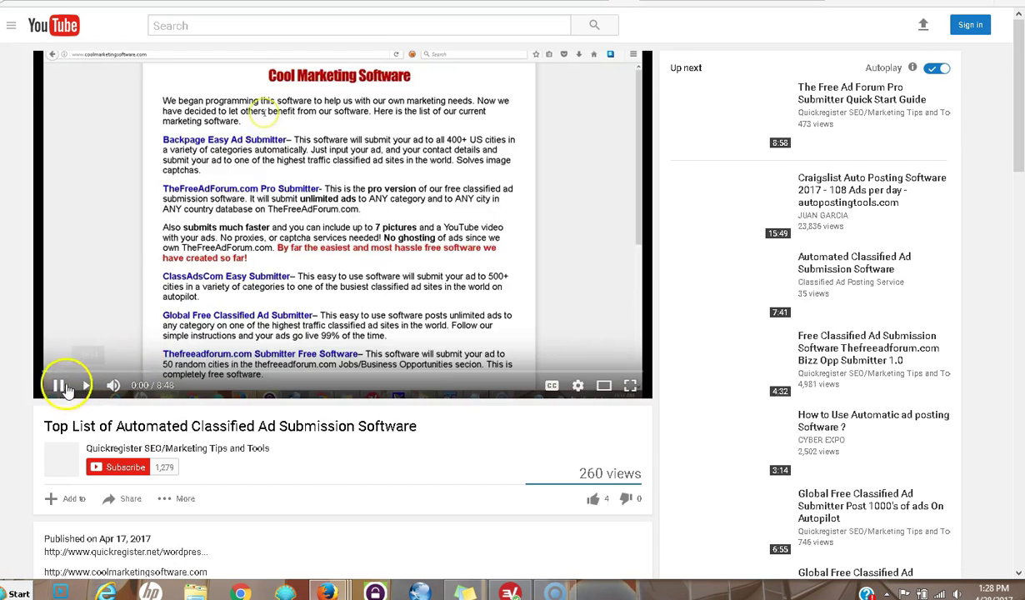
pyautogui.click(58, 385)
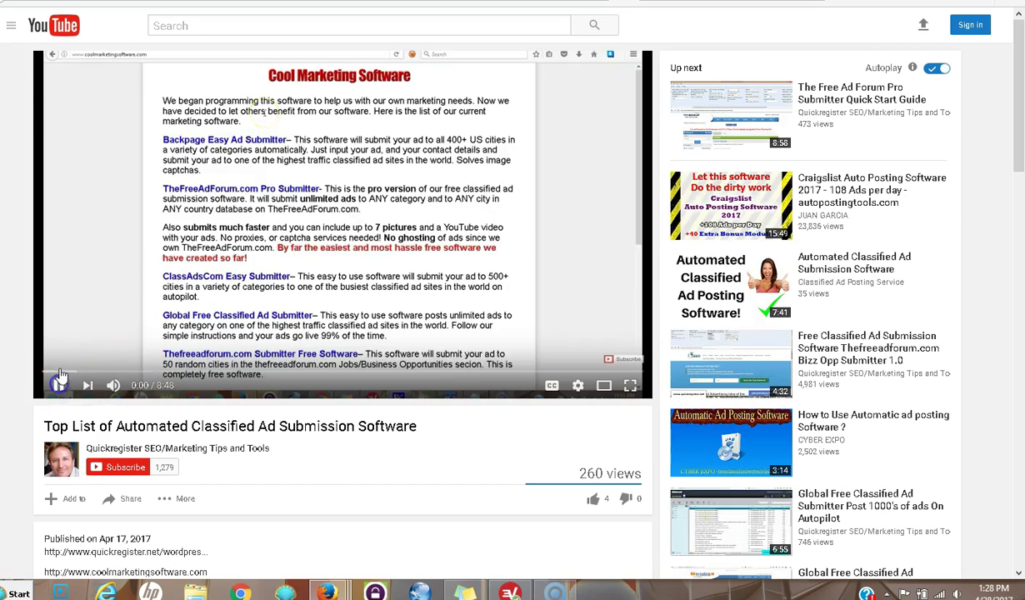
pyautogui.moveTo(1019, 92)
pyautogui.mouseDown()
pyautogui.moveTo(1019, 160)
pyautogui.moveTo(1017, 74)
pyautogui.mouseUp()
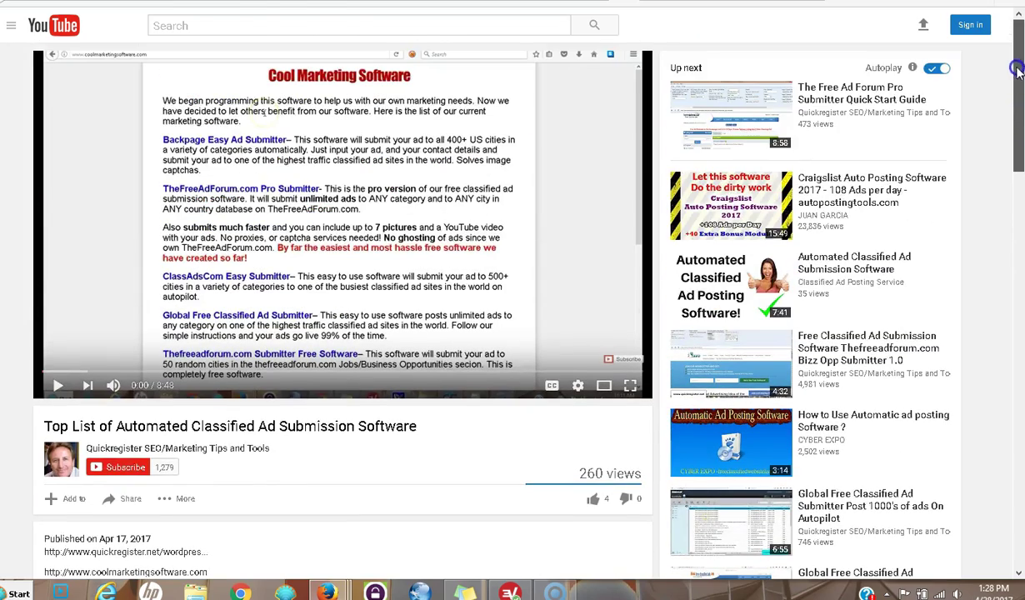
pyautogui.moveTo(1019, 156); pyautogui.dragTo(1019, 263)
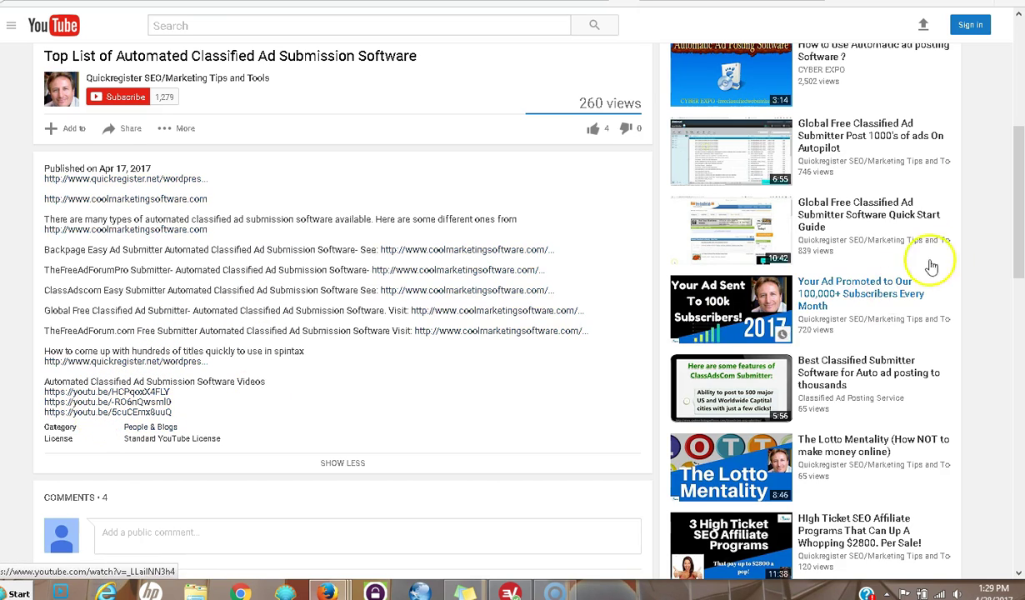
pyautogui.moveTo(1014, 206); pyautogui.dragTo(1021, 104)
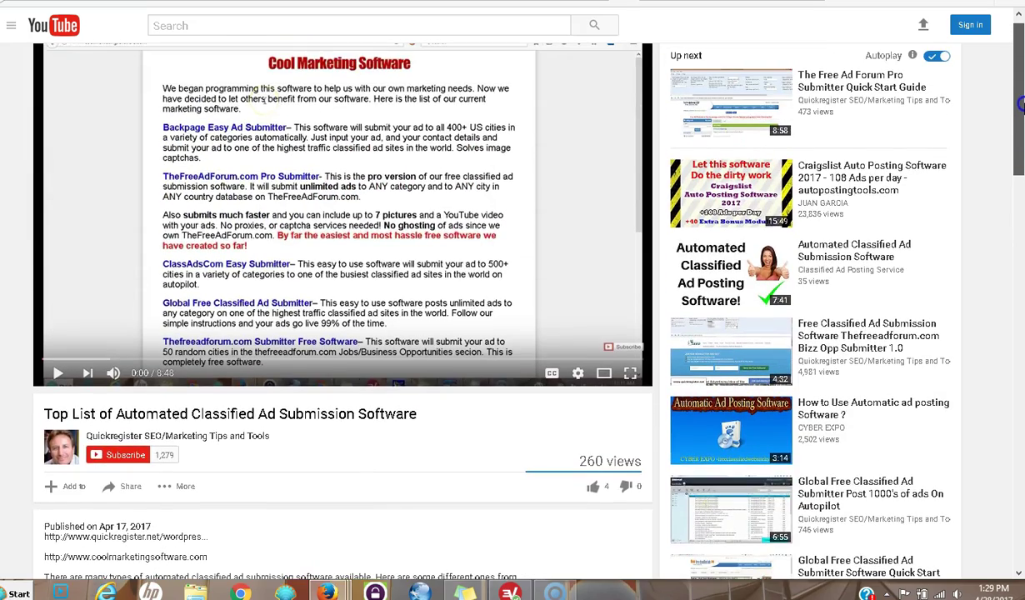
pyautogui.scroll(-3, 1020, 105)
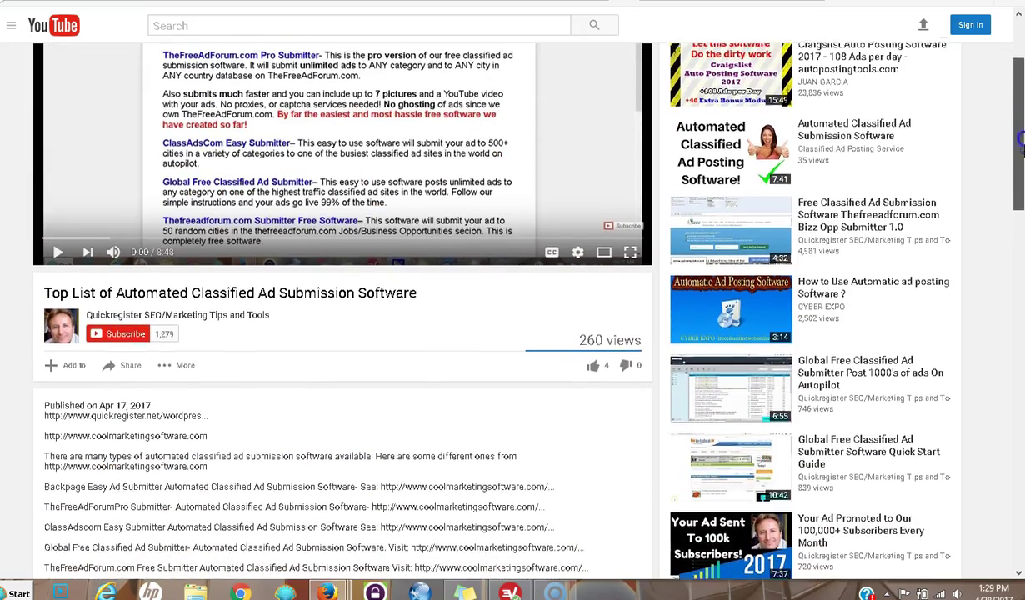
pyautogui.scroll(1, 1019, 146)
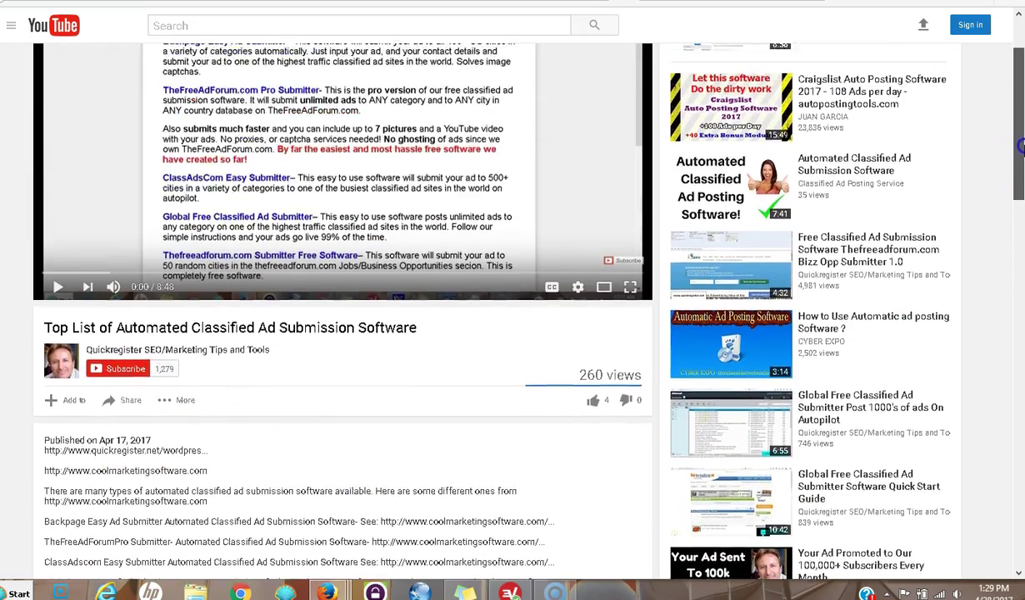
pyautogui.scroll(-5, 1019, 146)
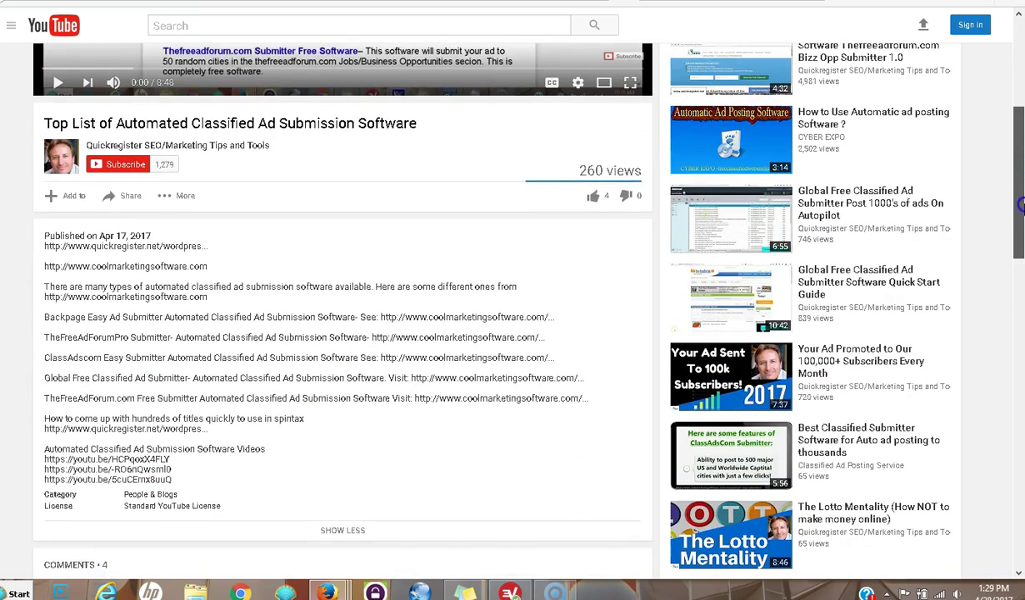
pyautogui.scroll(7, 1019, 90)
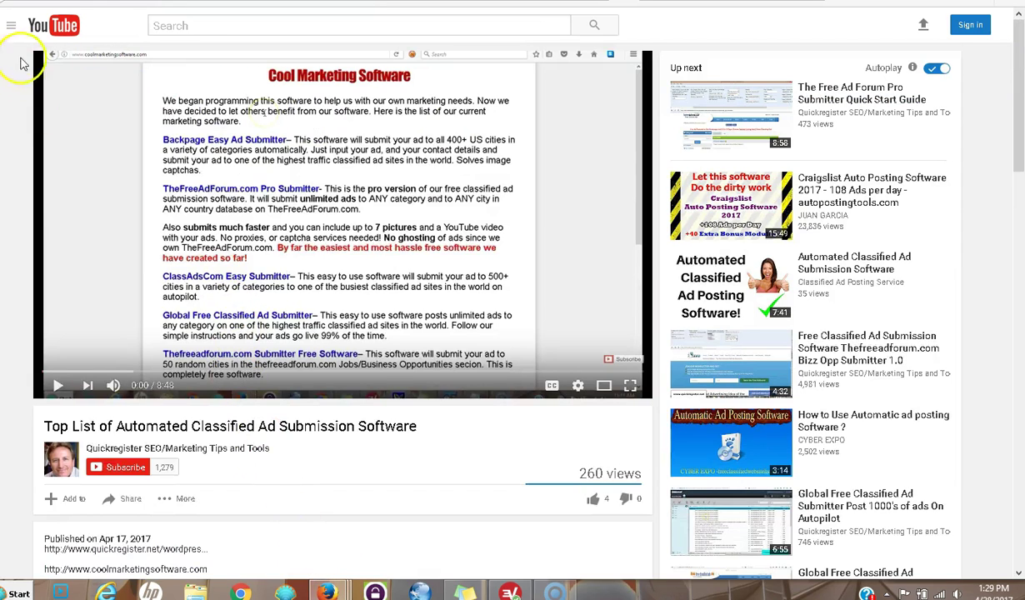
# - Go back to all Google results for the keyword and look for the quickregister.net article among the listings
pyautogui.click(17, 10)
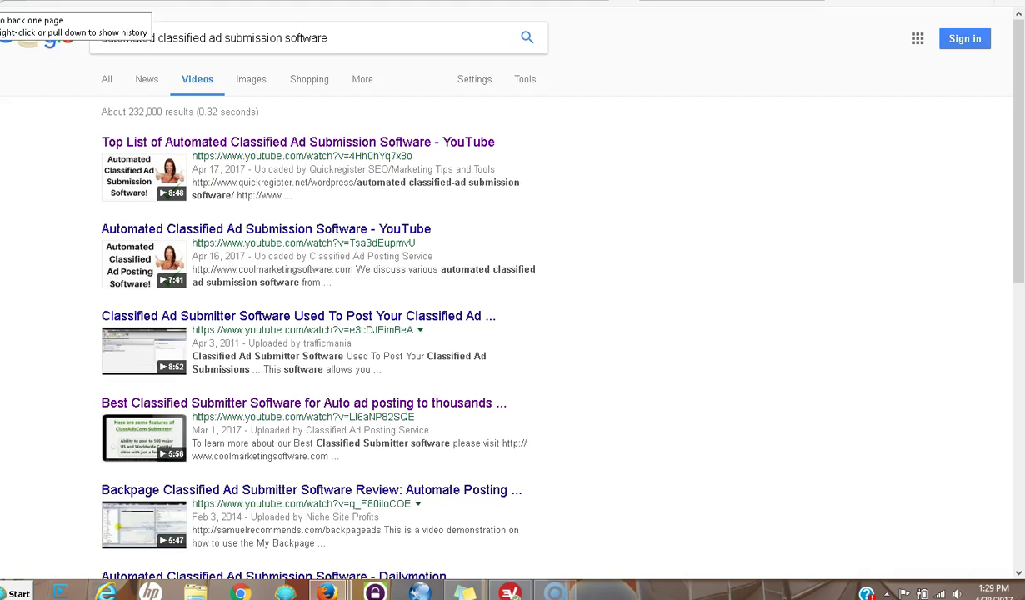
pyautogui.click(106, 87)
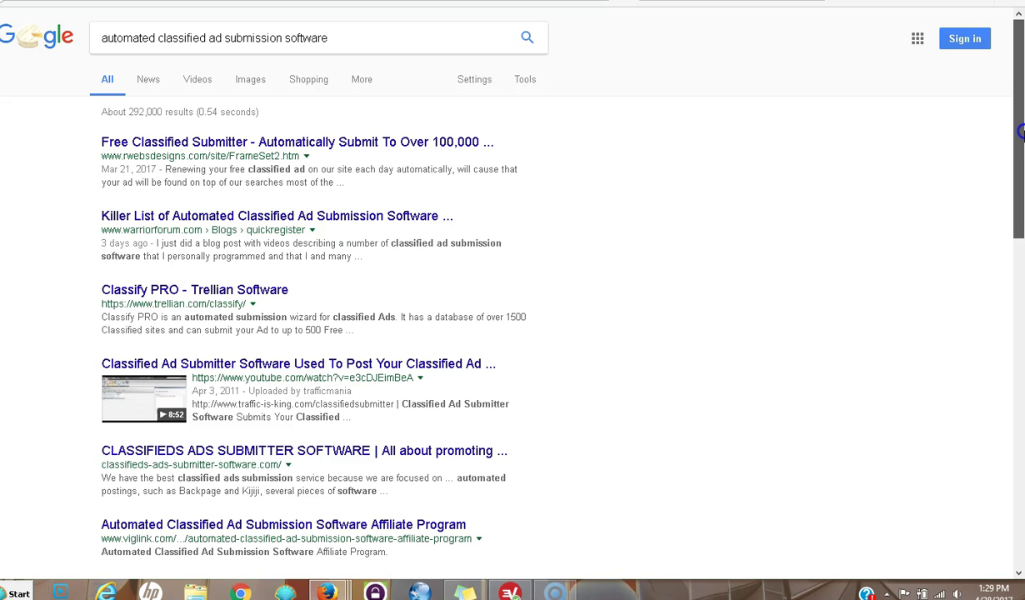
pyautogui.moveTo(1020, 131); pyautogui.dragTo(1021, 321)
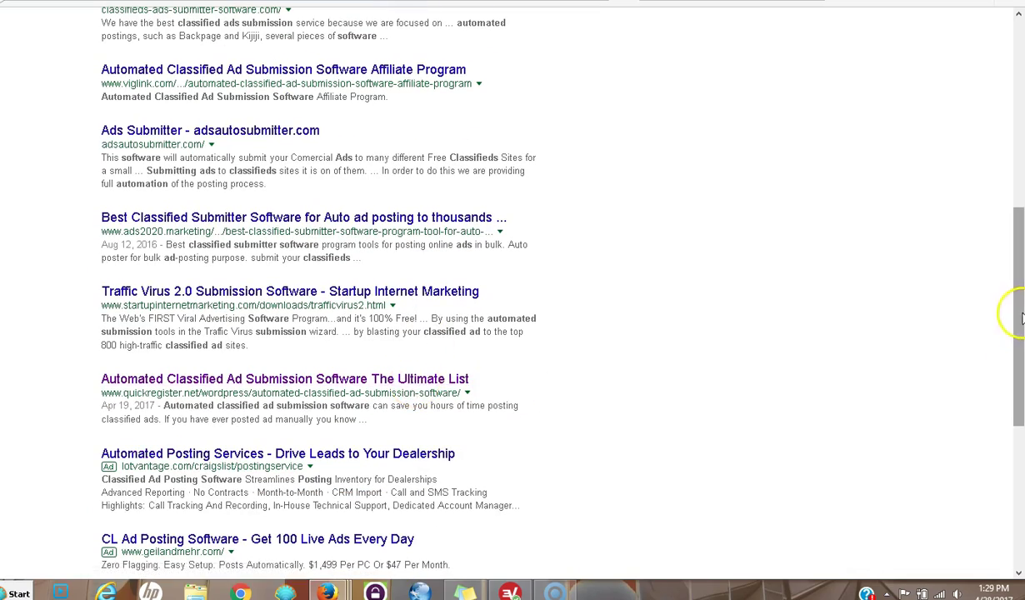
pyautogui.moveTo(1009, 313); pyautogui.dragTo(1008, 138)
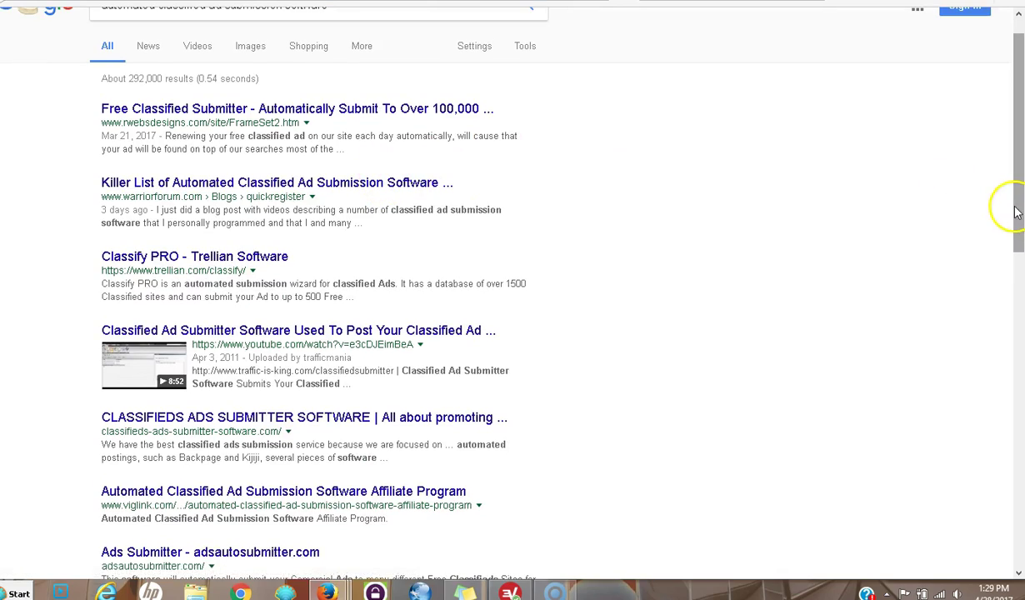
pyautogui.moveTo(1007, 206); pyautogui.dragTo(1021, 384)
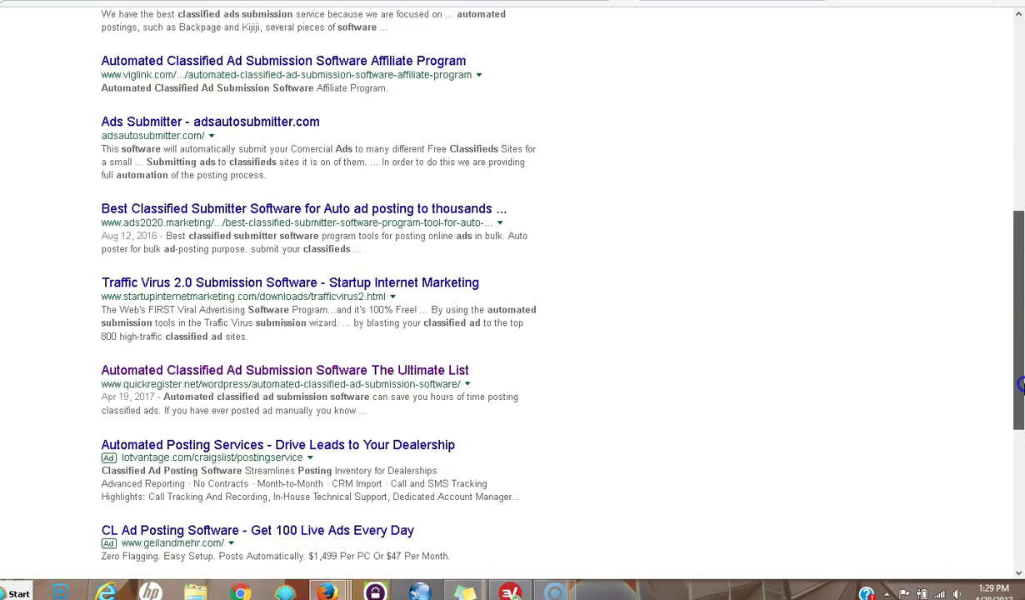
# - Switch to the WordPress post editor window showing the focus keyword analysis, and examine the analysis and the article body
pyautogui.moveTo(327, 590)
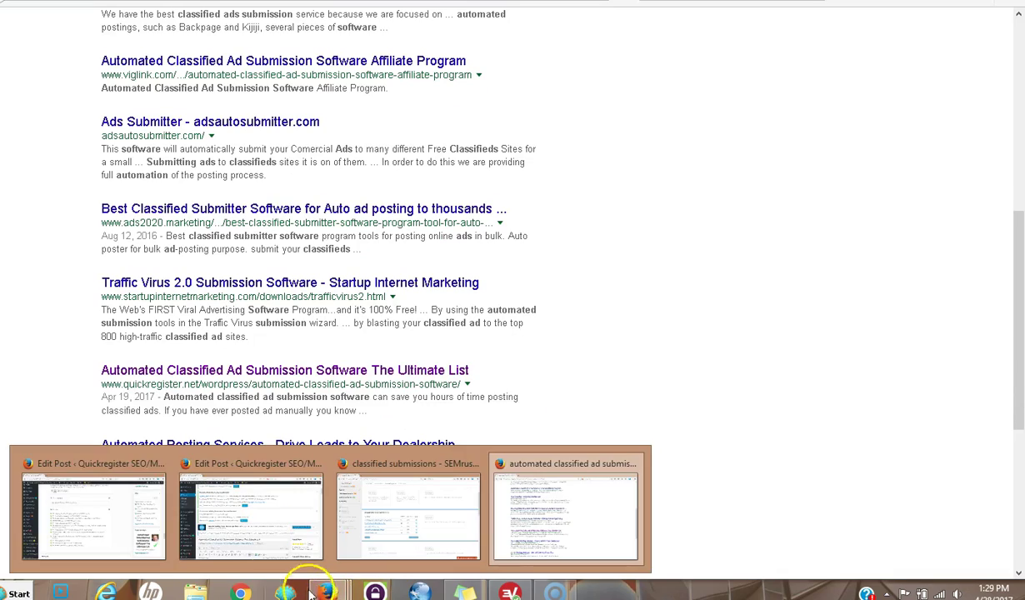
pyautogui.click(100, 529)
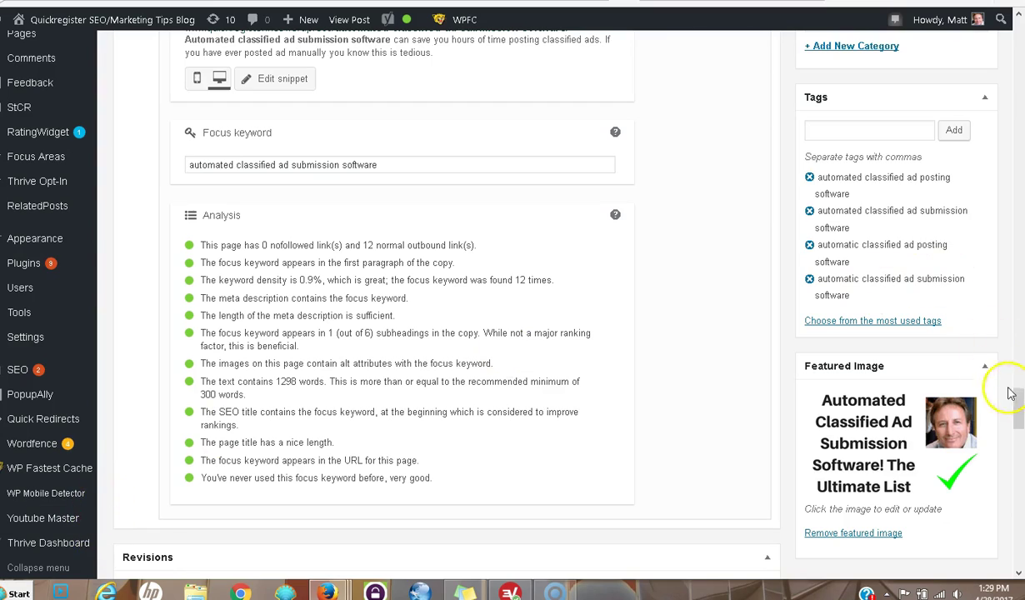
pyautogui.moveTo(1021, 406); pyautogui.dragTo(1020, 320)
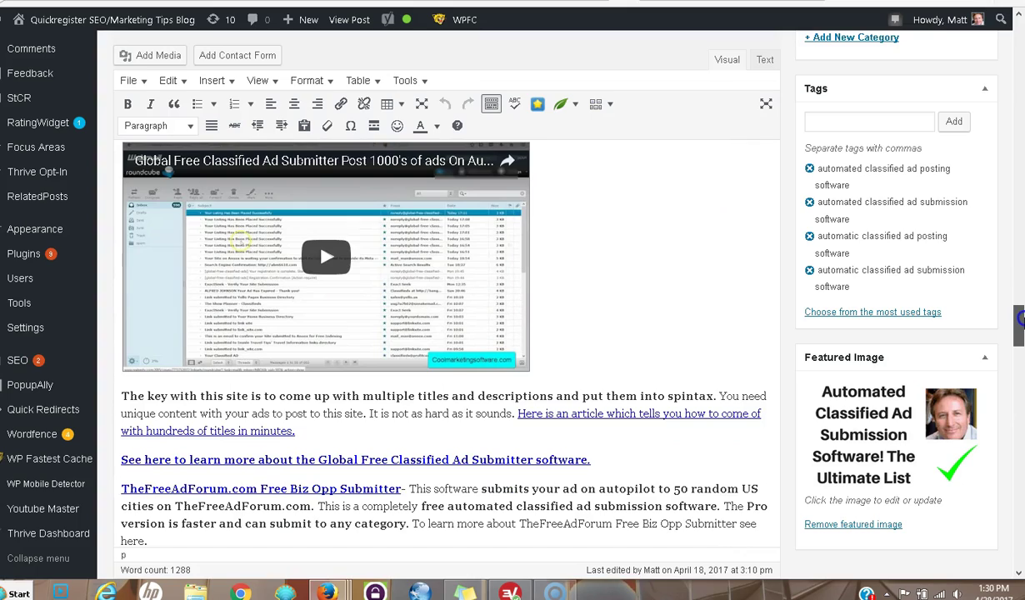
# - Open the post's permalink slug for editing, check that it contains the focus keyword, and close it without changes
pyautogui.moveTo(1020, 319); pyautogui.dragTo(1020, 96)
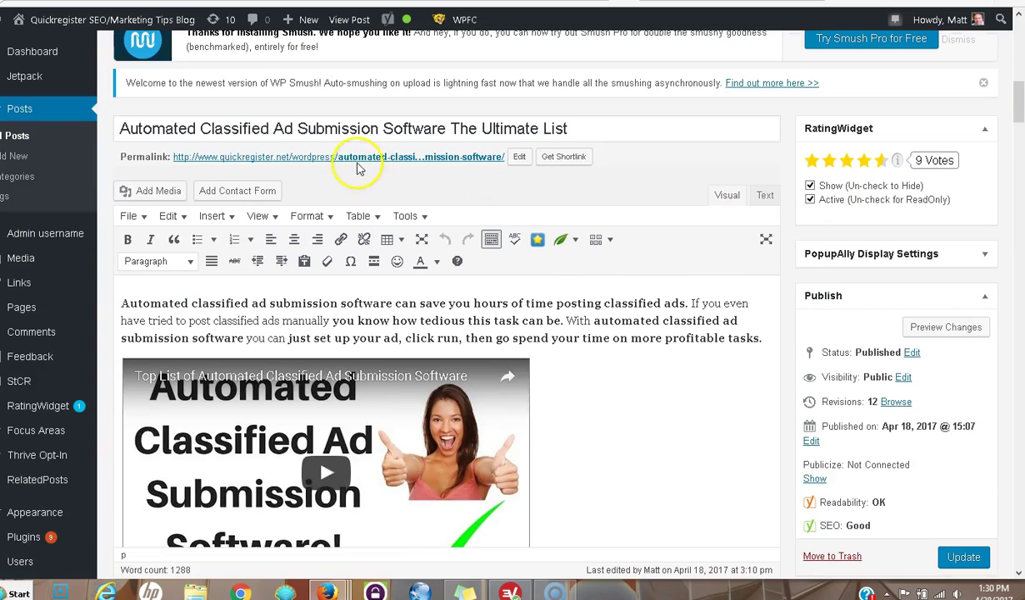
pyautogui.click(518, 159)
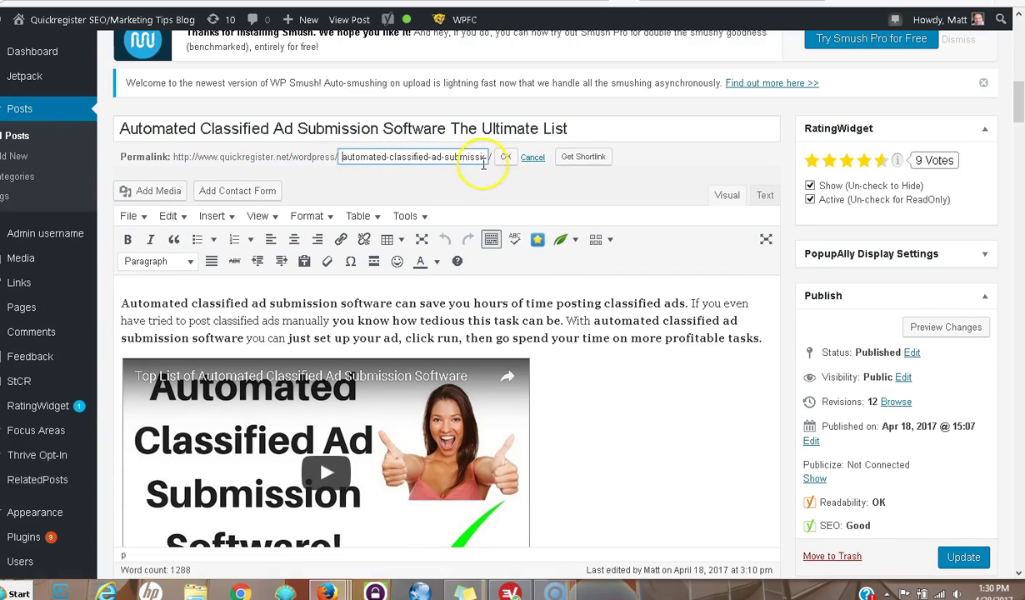
pyautogui.click(507, 158)
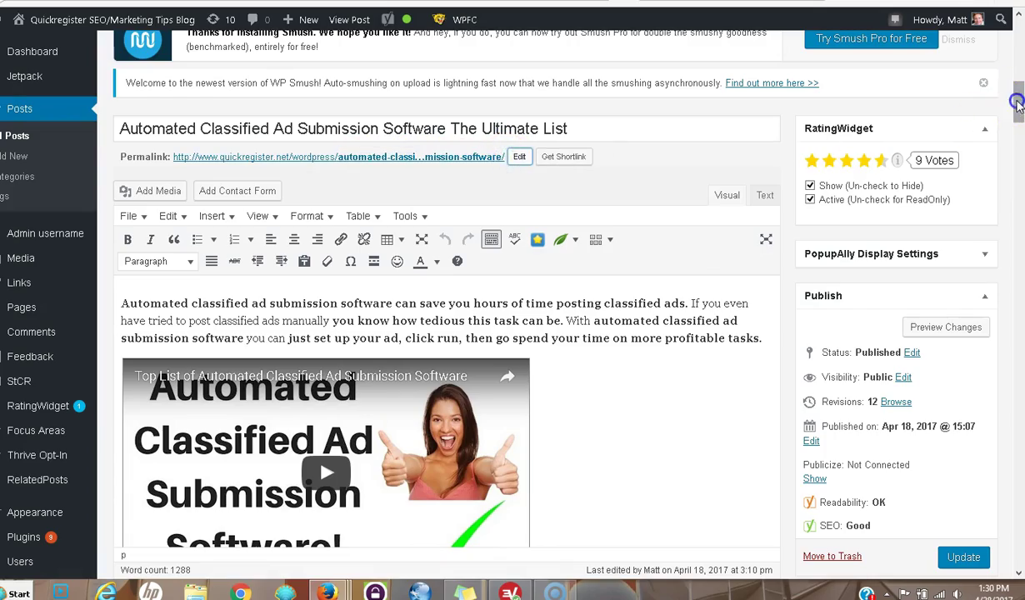
# - Review the Yoast focus keyword analysis, and open the snippet editor to examine the SEO title, slug and meta description
pyautogui.moveTo(1017, 101); pyautogui.dragTo(1019, 412)
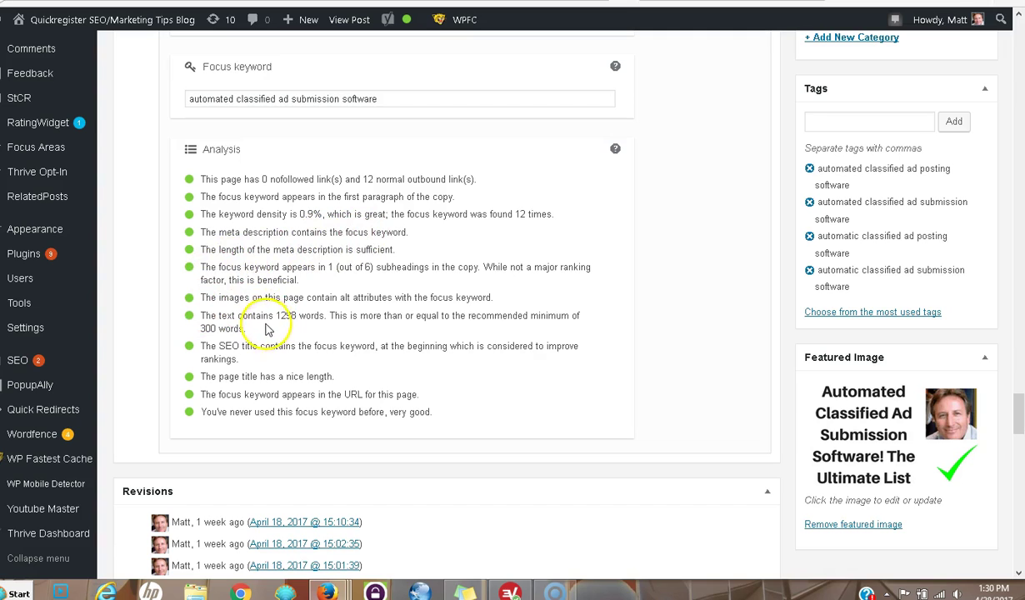
pyautogui.moveTo(1020, 408); pyautogui.dragTo(1020, 371)
pyautogui.click(291, 364)
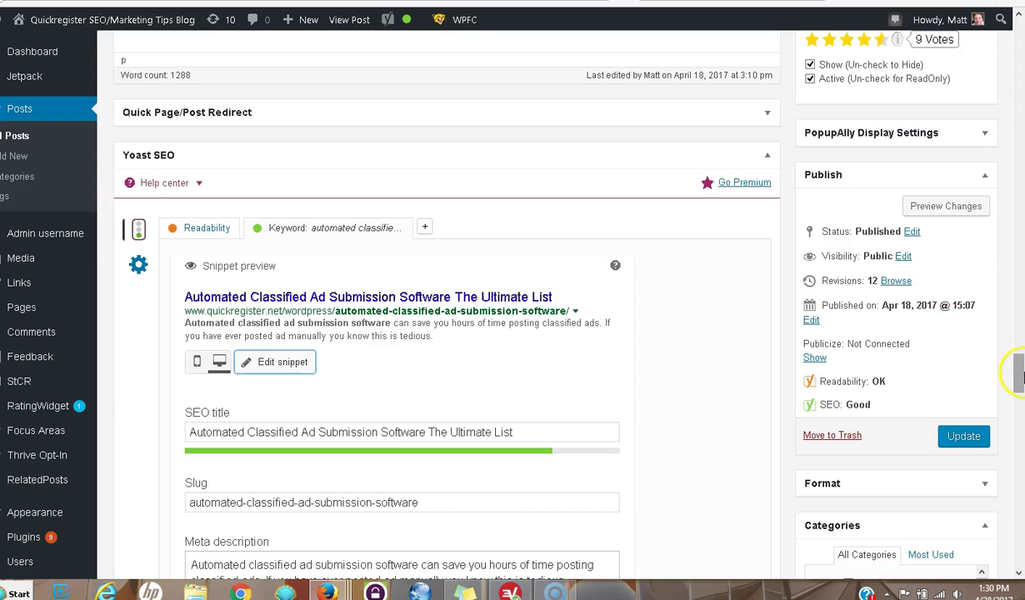
pyautogui.moveTo(1021, 375); pyautogui.dragTo(1021, 381)
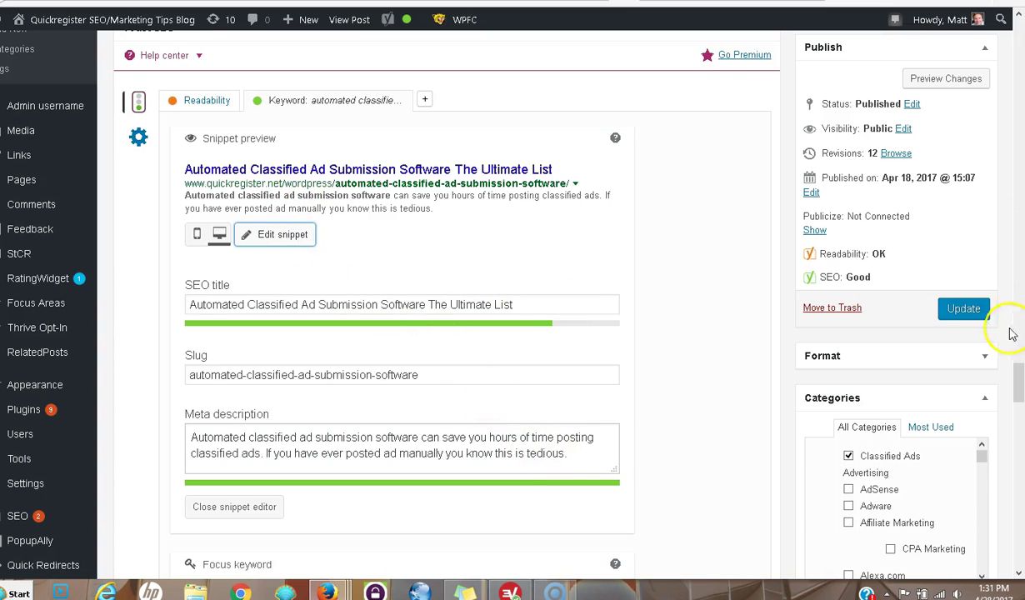
pyautogui.moveTo(1020, 378); pyautogui.dragTo(1019, 351)
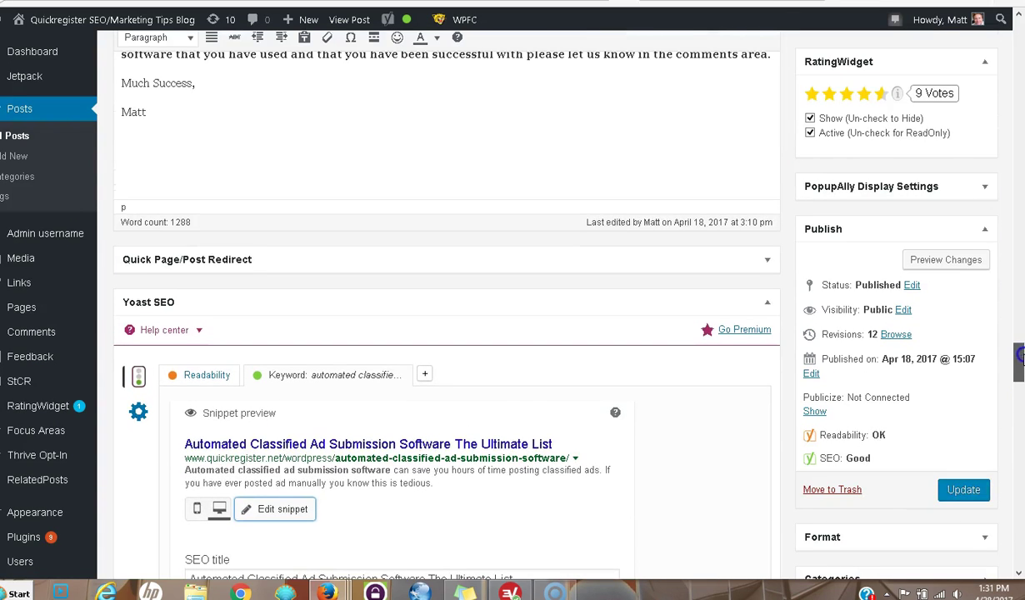
# - Show the Yoast readability analysis and highlight the sentences of more than 20 words in the article
pyautogui.click(203, 377)
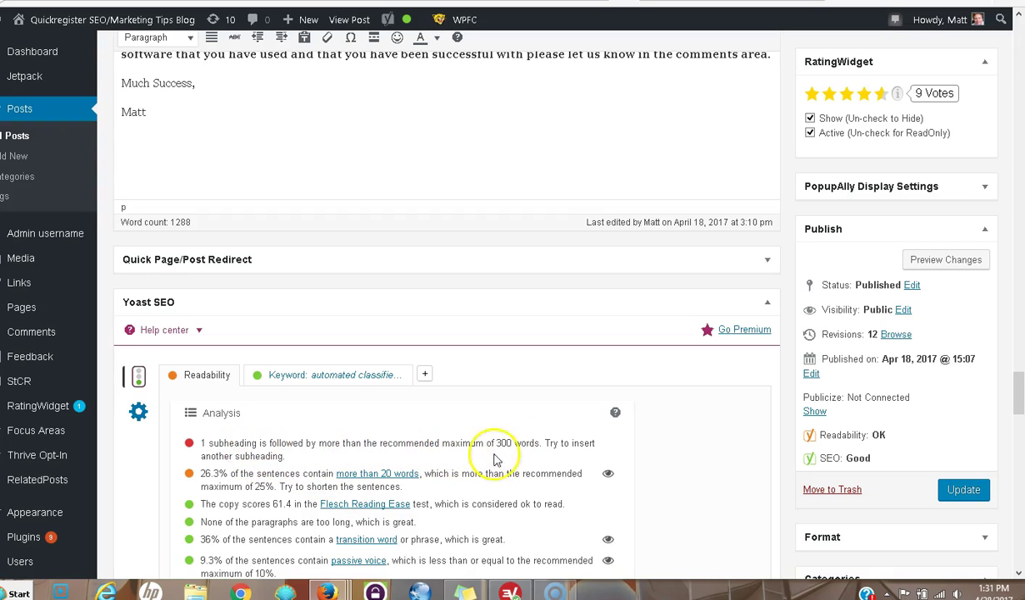
pyautogui.click(608, 474)
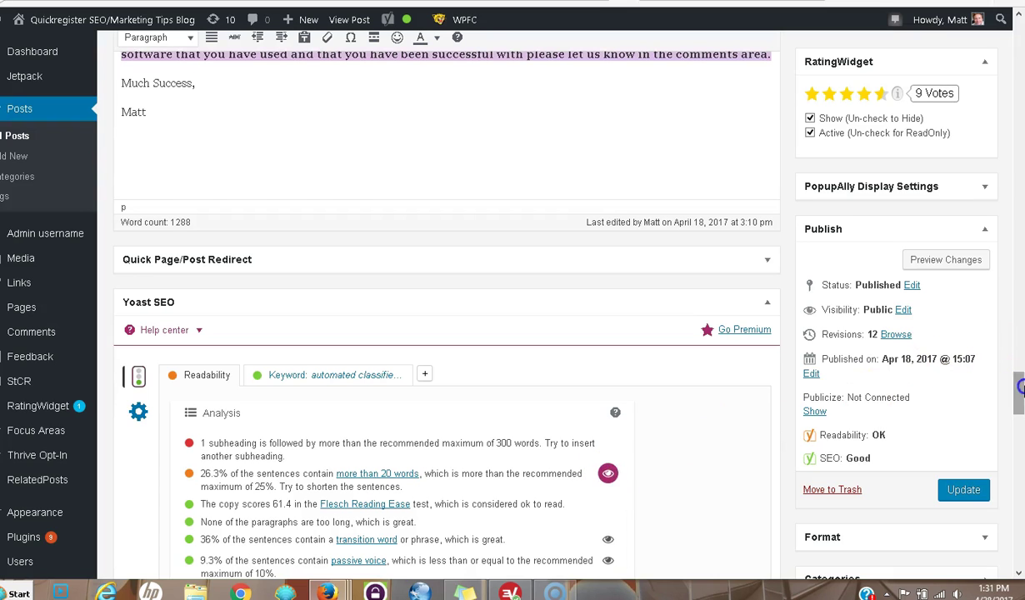
pyautogui.moveTo(1019, 388); pyautogui.dragTo(1021, 74)
pyautogui.scroll(1, 651, 107)
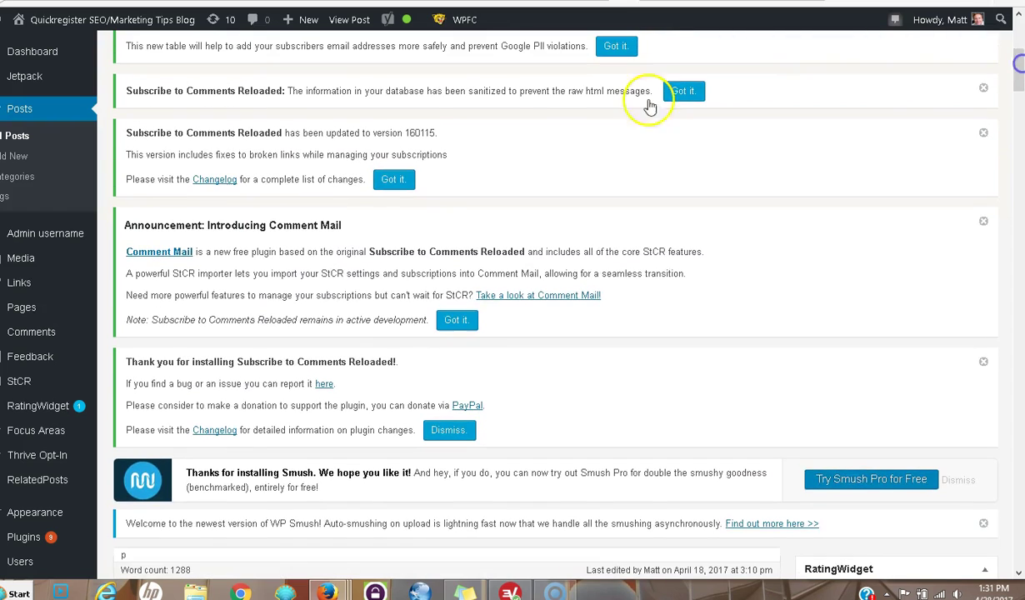
# - Switch to the Google results window for the keyword and compare the positions of the Warrior Forum and quickregister.net listings
pyautogui.click(329, 592)
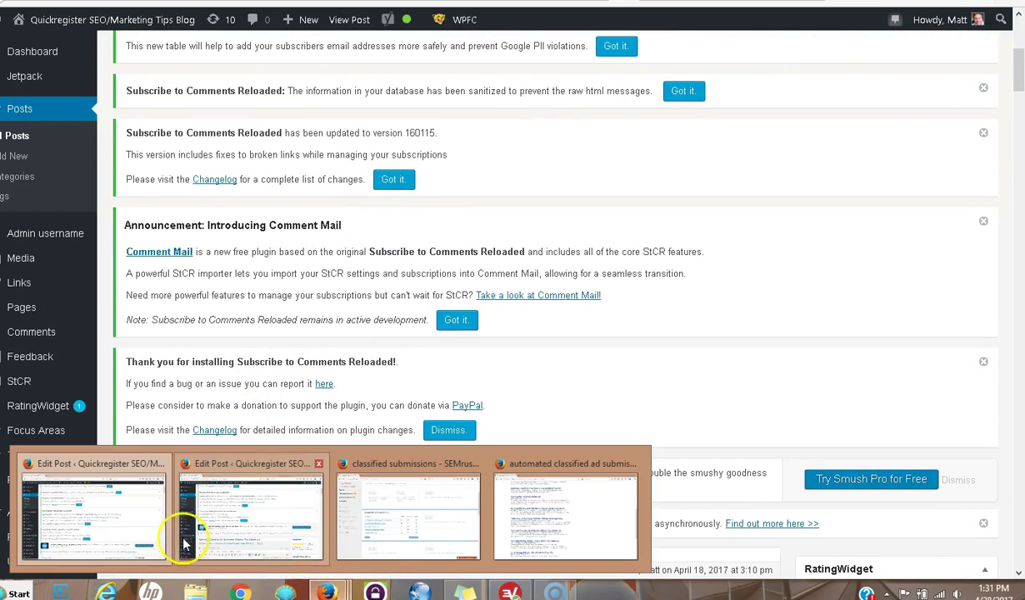
pyautogui.click(534, 513)
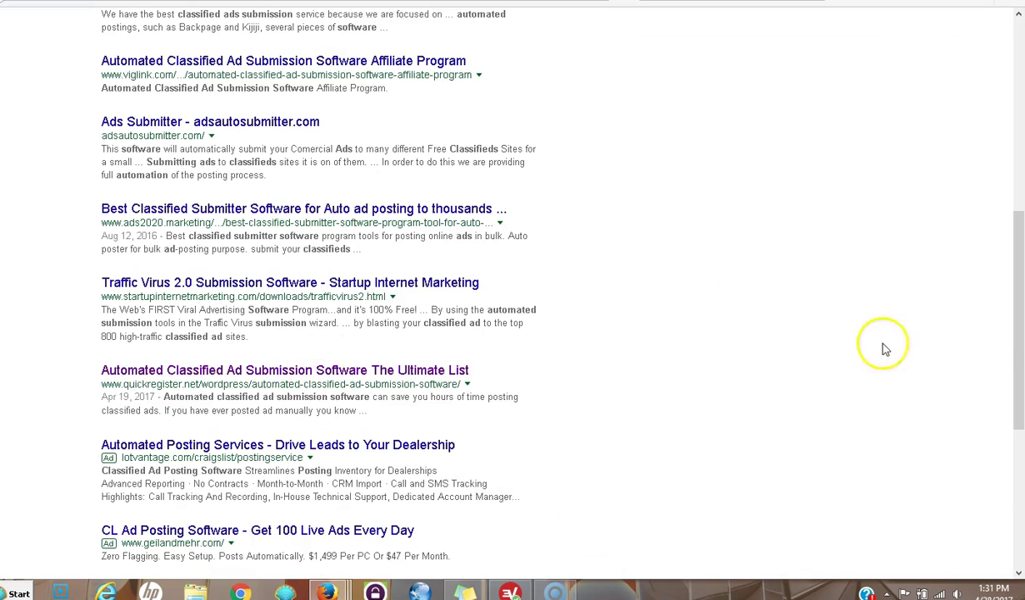
pyautogui.moveTo(1018, 339); pyautogui.dragTo(1018, 131)
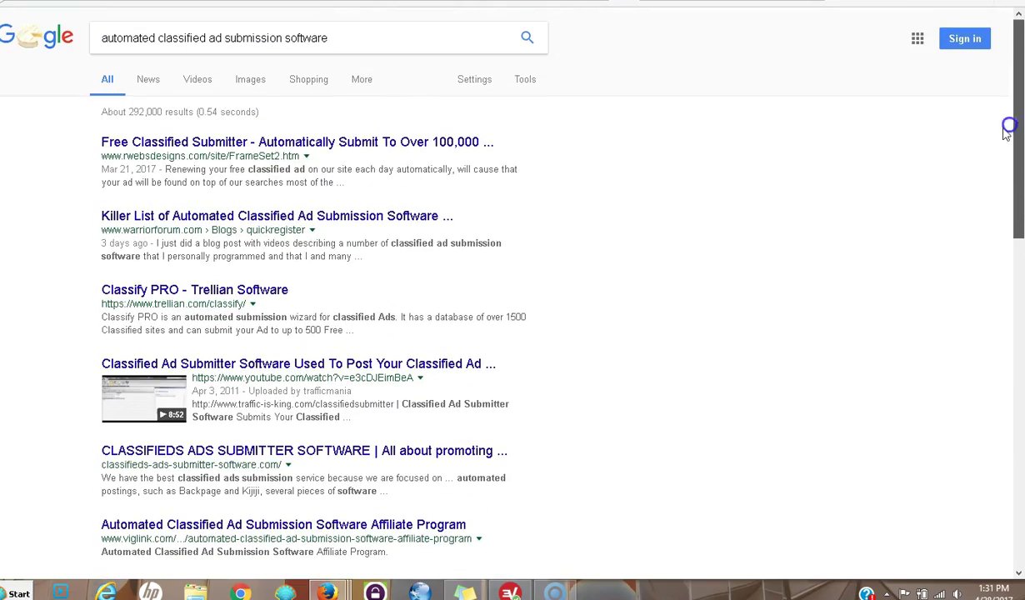
pyautogui.moveTo(1013, 178); pyautogui.dragTo(1002, 138)
pyautogui.moveTo(1021, 175); pyautogui.dragTo(1021, 176)
pyautogui.moveTo(1021, 212); pyautogui.dragTo(1021, 420)
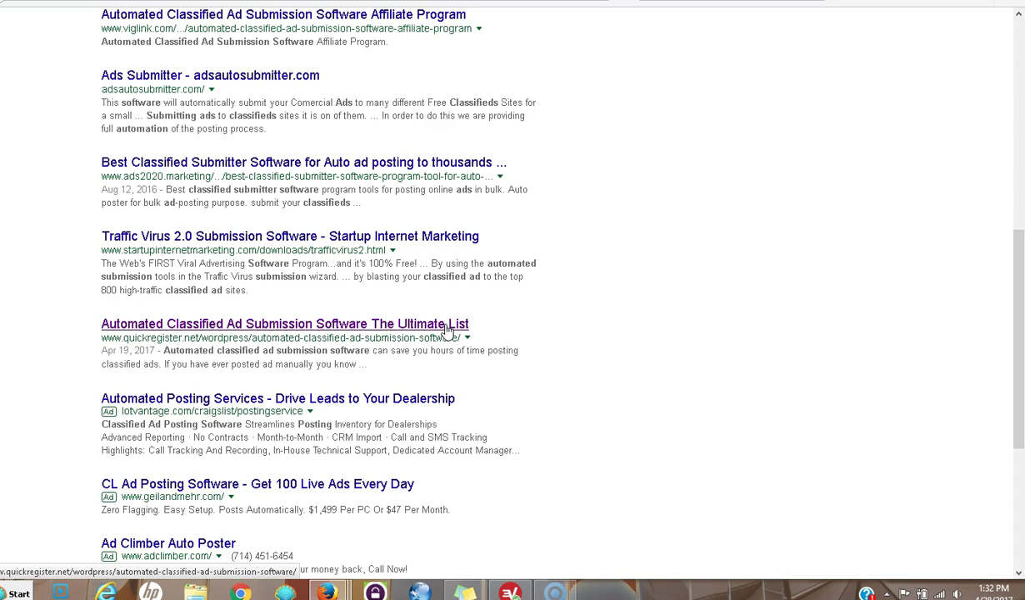
pyautogui.moveTo(1019, 329)
pyautogui.mouseDown()
pyautogui.moveTo(1018, 167)
pyautogui.moveTo(1022, 314)
pyautogui.mouseUp()
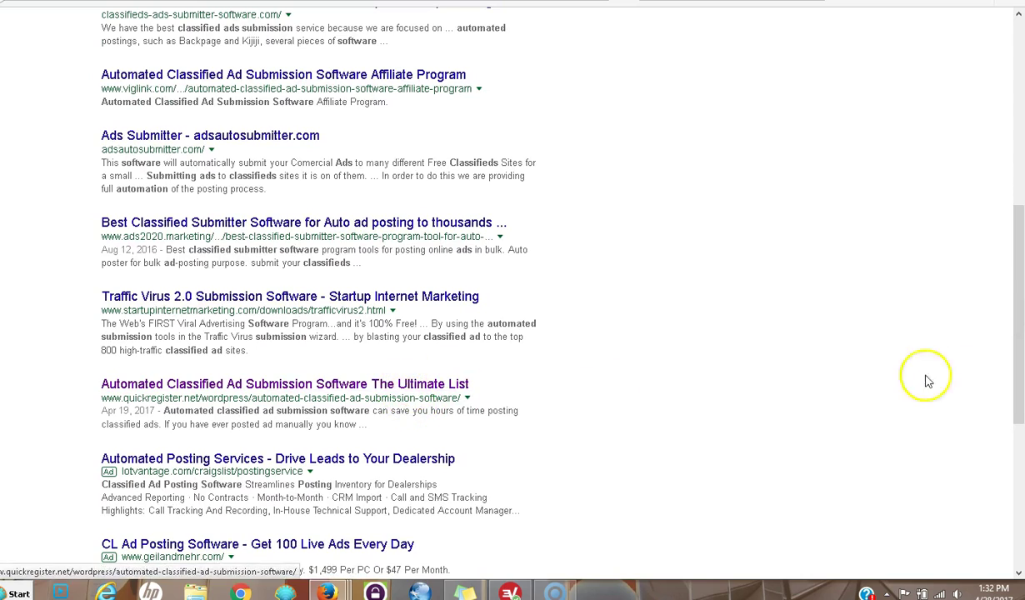
pyautogui.moveTo(1014, 354); pyautogui.dragTo(1012, 158)
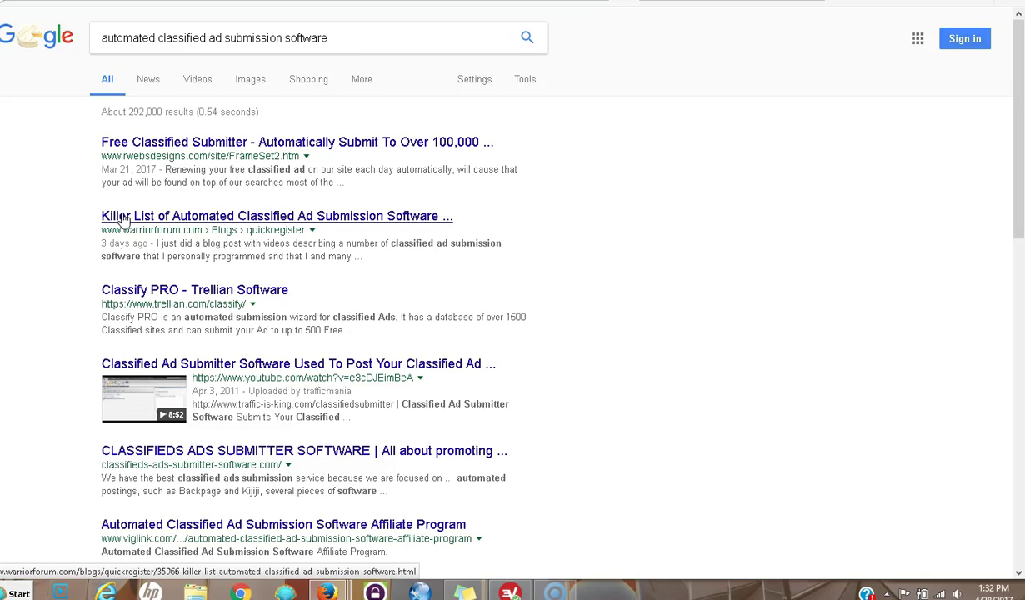
pyautogui.moveTo(1014, 206); pyautogui.dragTo(1019, 380)
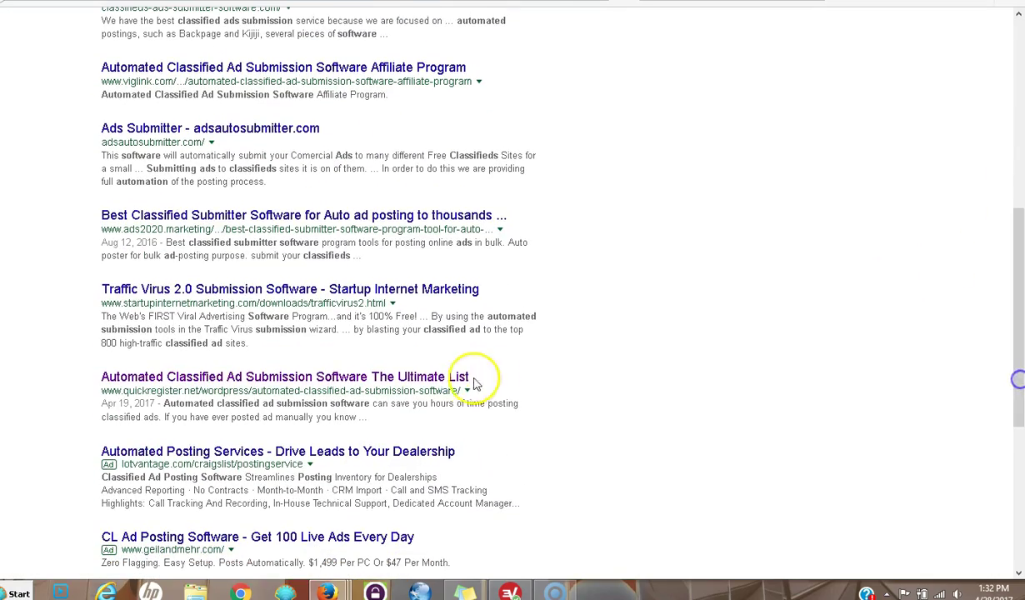
pyautogui.moveTo(1014, 327); pyautogui.dragTo(1017, 133)
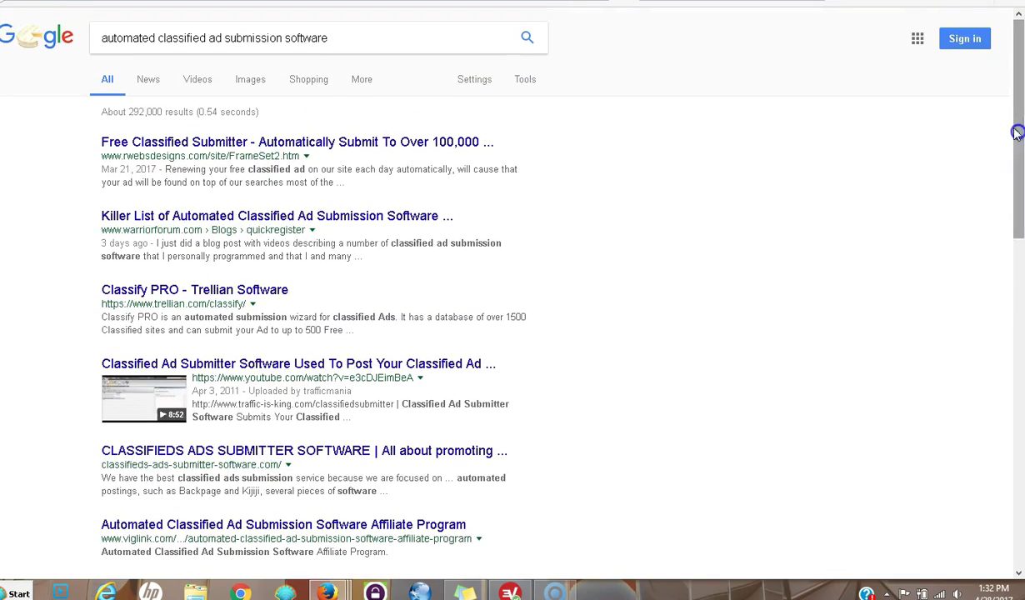
# - Open the Warrior Forum result "Killer List of Automated Classified Ad Submission Software" and examine its video, text and blog post link
pyautogui.click(384, 219)
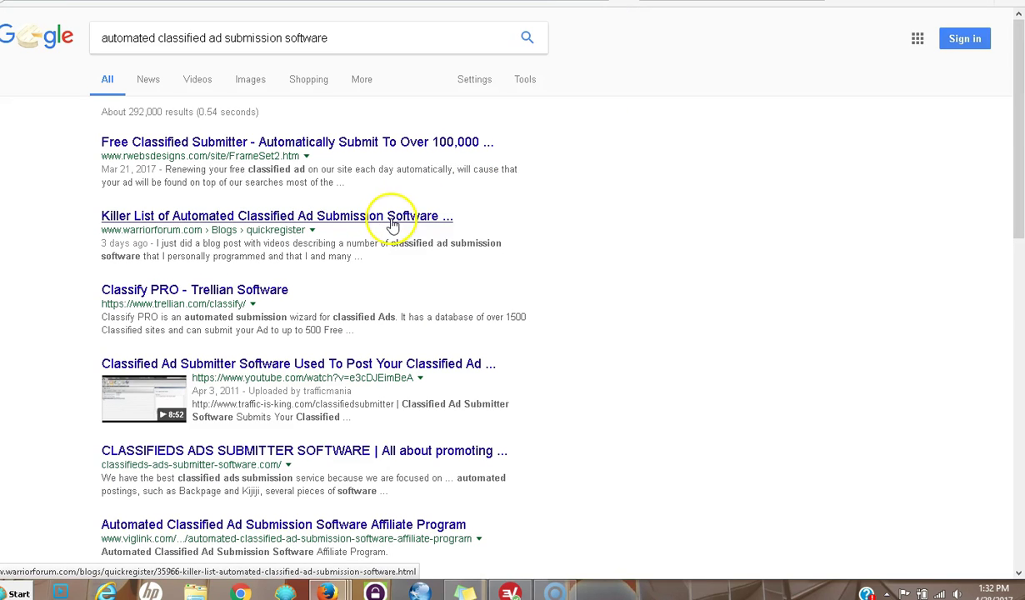
pyautogui.click(392, 222)
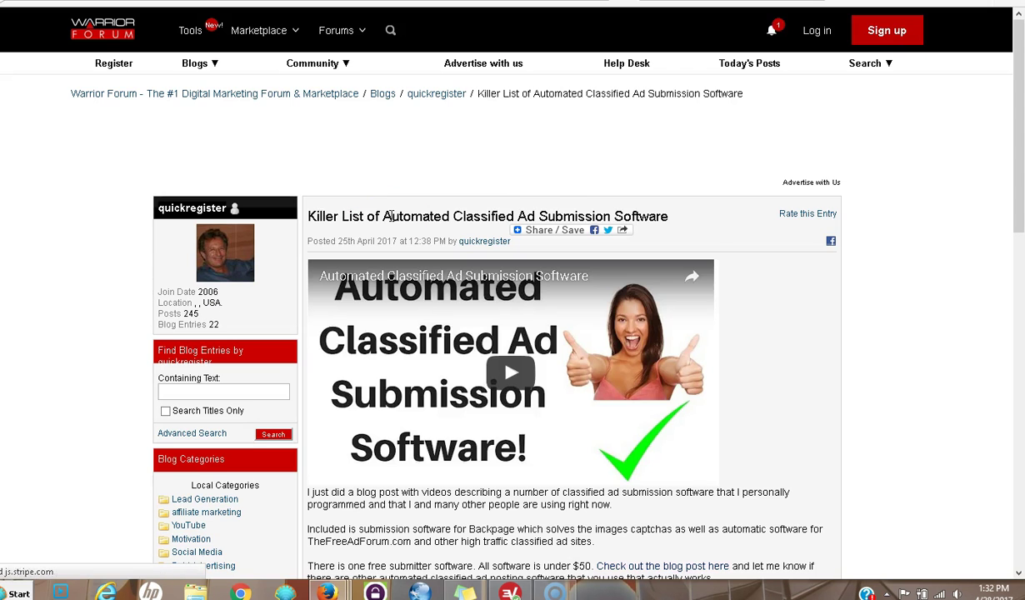
pyautogui.moveTo(1014, 148); pyautogui.dragTo(1013, 192)
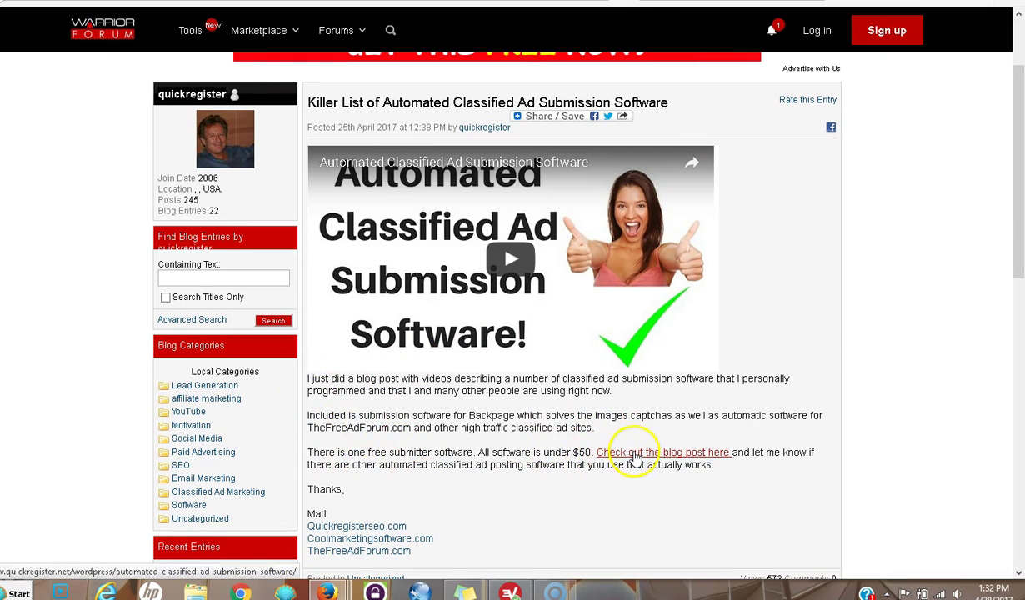
pyautogui.moveTo(1019, 222)
pyautogui.mouseDown()
pyautogui.moveTo(1020, 213)
pyautogui.moveTo(1019, 315)
pyautogui.moveTo(1008, 230)
pyautogui.mouseUp()
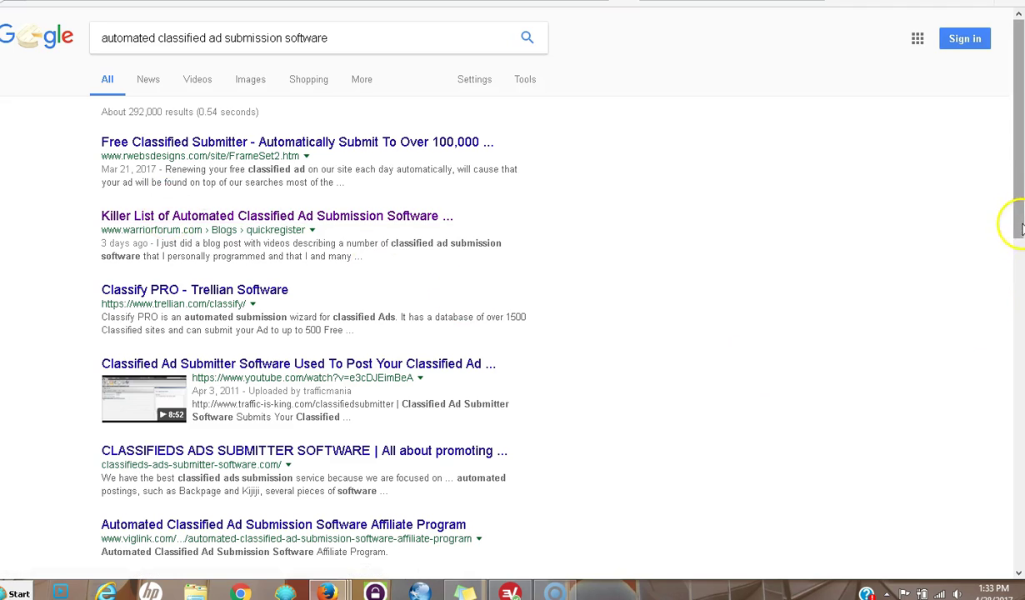
# - From the Google results, open the quickregister.net article "Automated Classified Ad Submission Software The Ultimate List", view it, and return to the results
pyautogui.moveTo(1017, 221); pyautogui.dragTo(1019, 354)
pyautogui.click(395, 444)
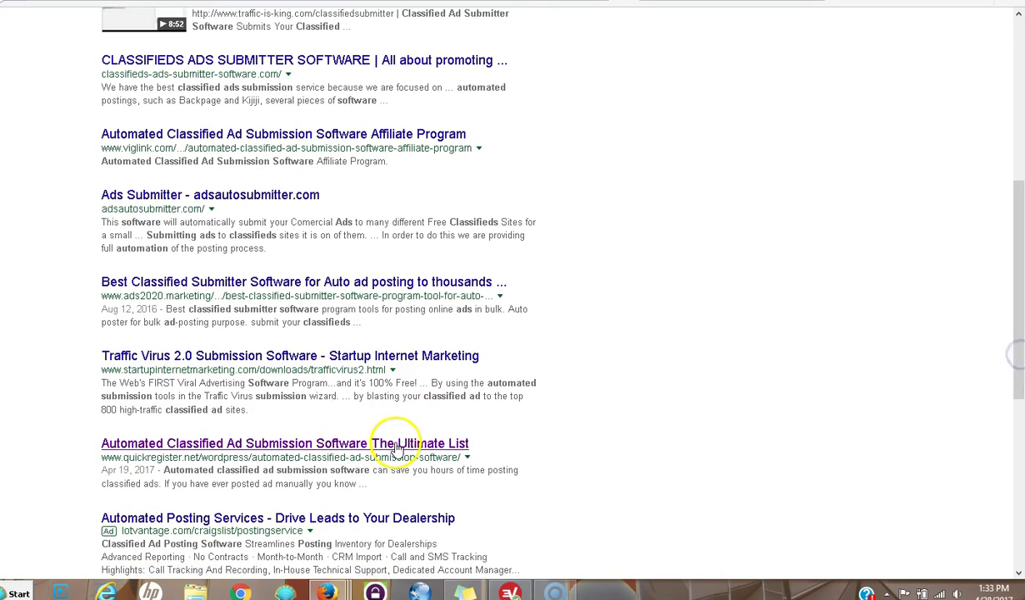
pyautogui.click(398, 446)
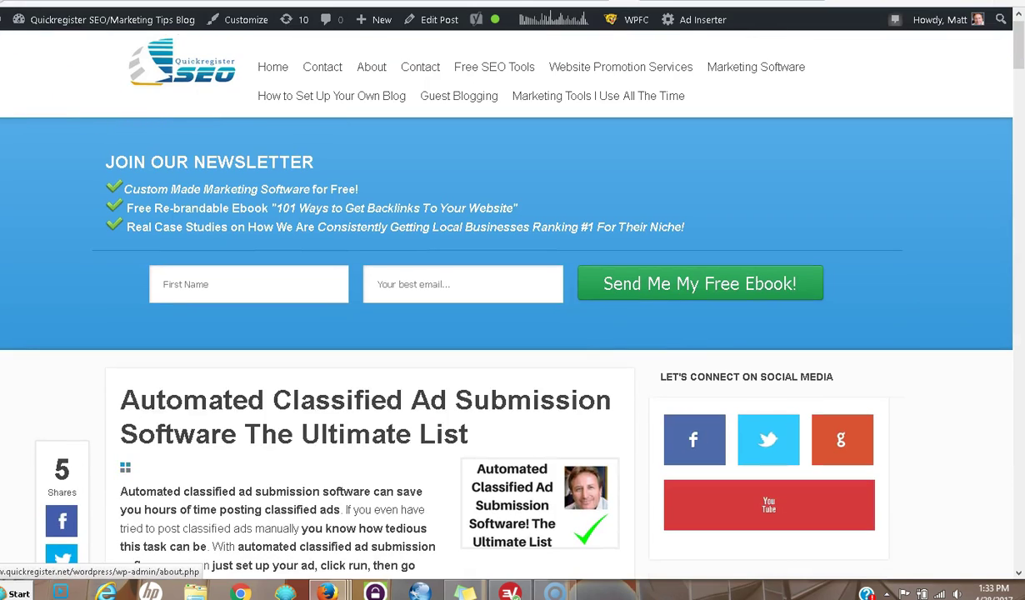
pyautogui.hotkey('alt', 'Left')
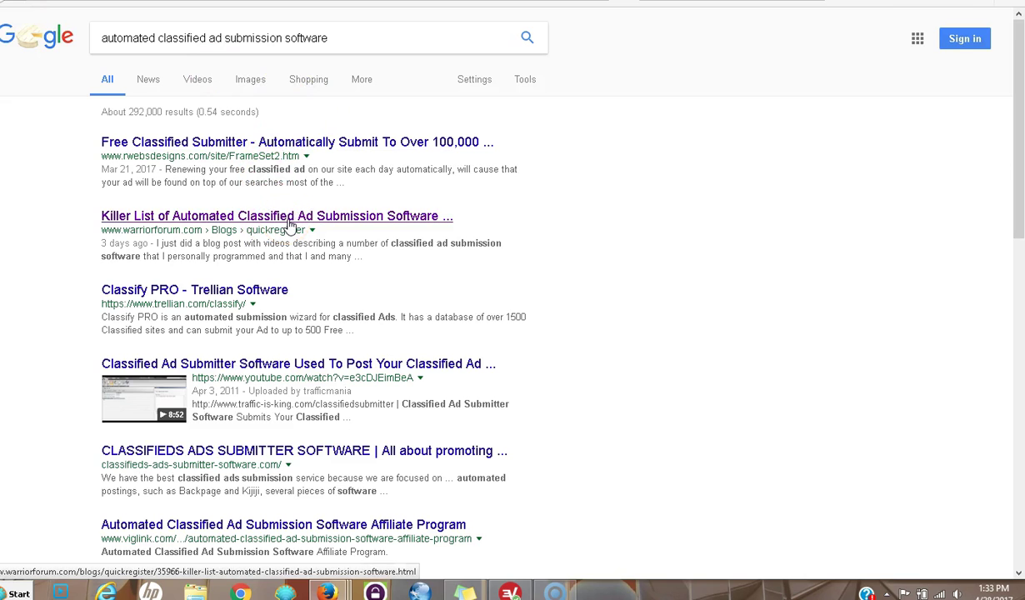
# - Look through all Google results again, locating the Warrior Forum post and the quickregister.net article among the competing listings
pyautogui.moveTo(1018, 206); pyautogui.dragTo(1019, 375)
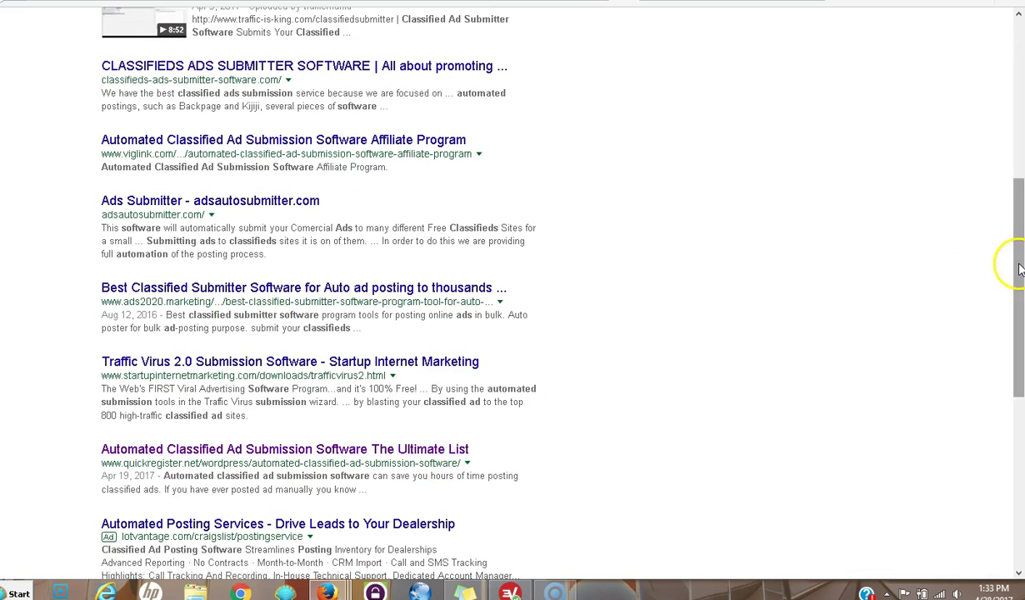
pyautogui.moveTo(1016, 264); pyautogui.dragTo(1014, 114)
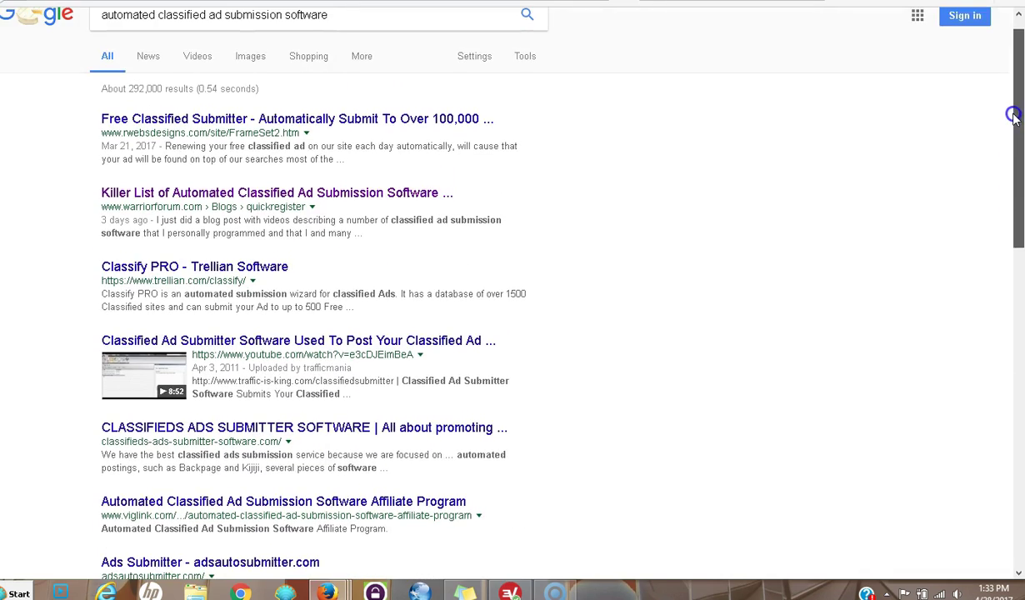
pyautogui.keyDown('ctrl'); pyautogui.click(406, 200); pyautogui.keyUp('ctrl')
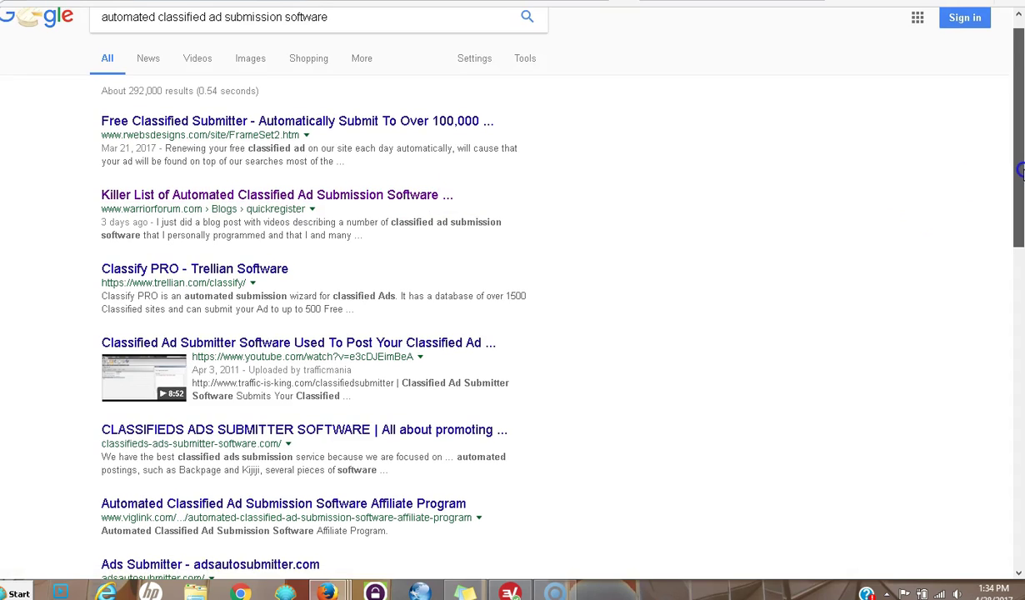
pyautogui.moveTo(1018, 171); pyautogui.dragTo(1015, 143)
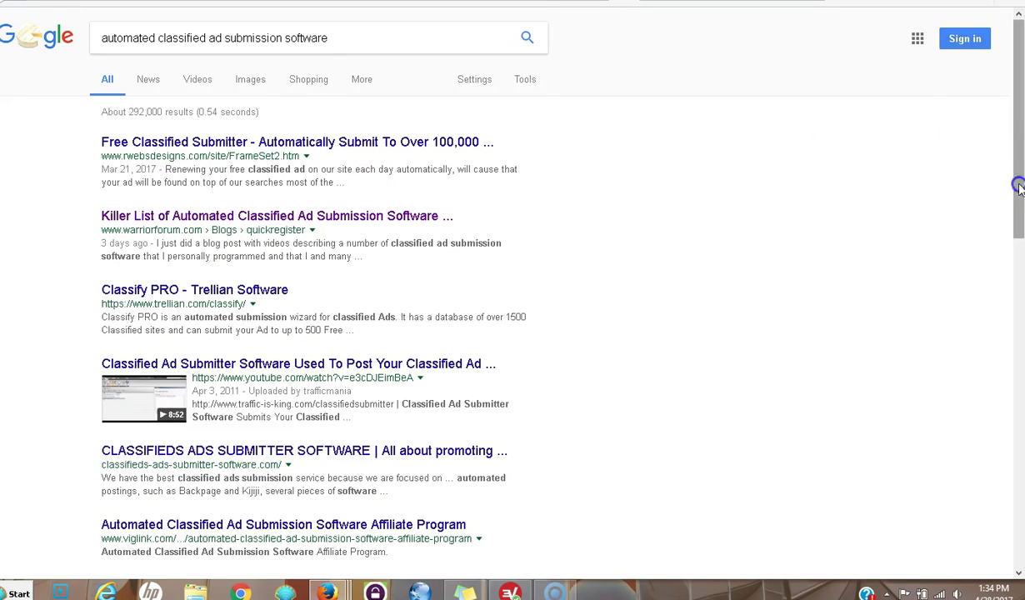
pyautogui.moveTo(1021, 182); pyautogui.dragTo(1020, 384)
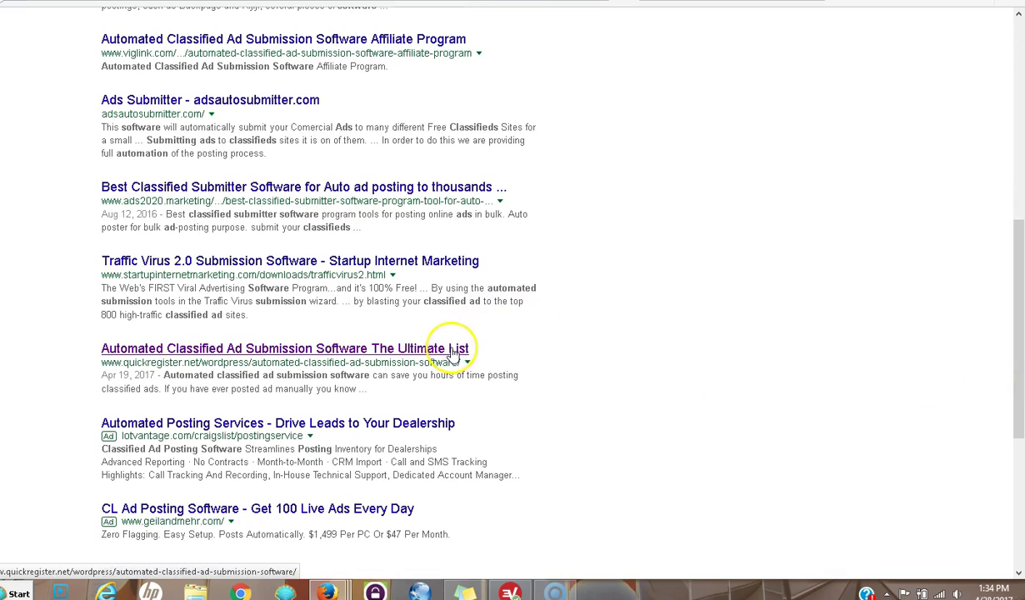
pyautogui.click(1021, 351)
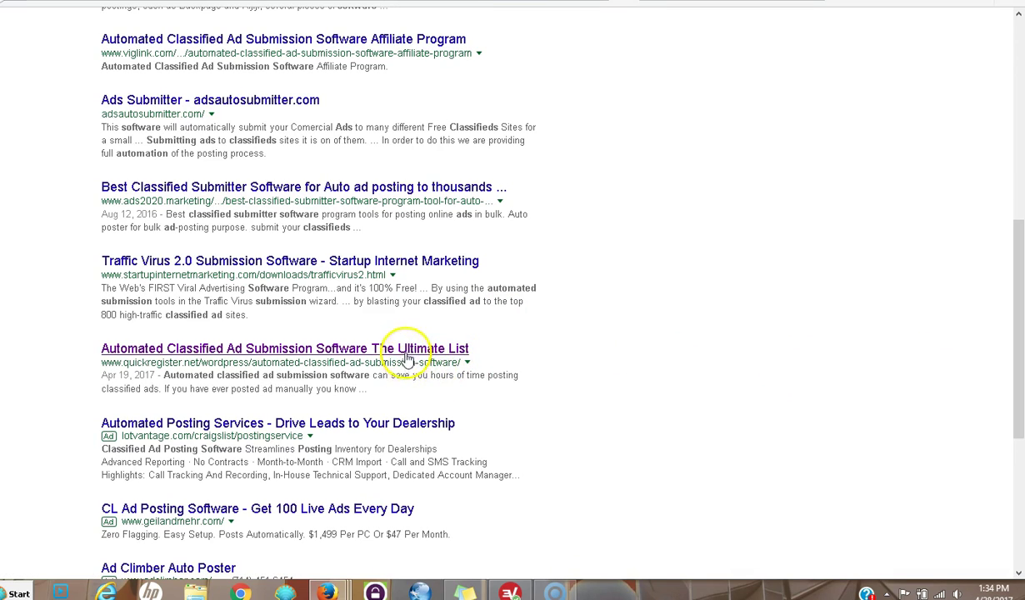
pyautogui.moveTo(1022, 291); pyautogui.dragTo(1020, 88)
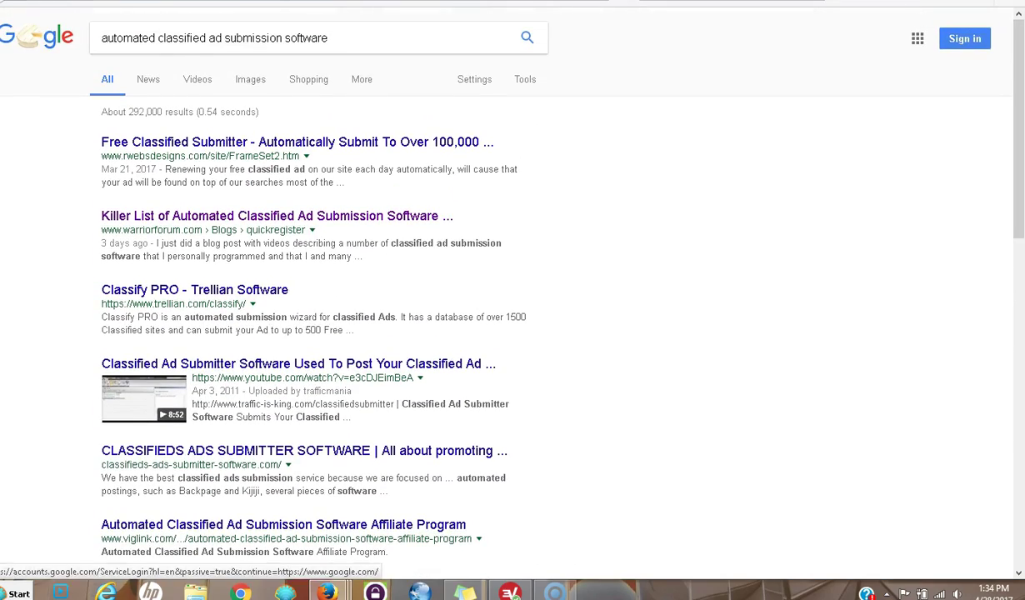
# - Alternate between the video results and all results for the keyword, examining the own video, forum and blog listings
pyautogui.click(198, 83)
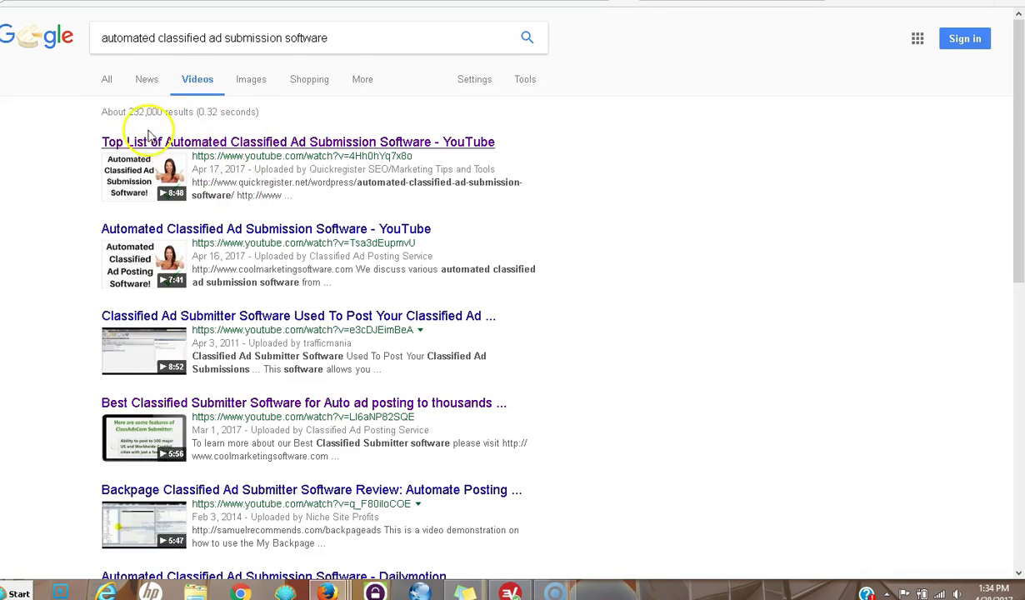
pyautogui.click(109, 83)
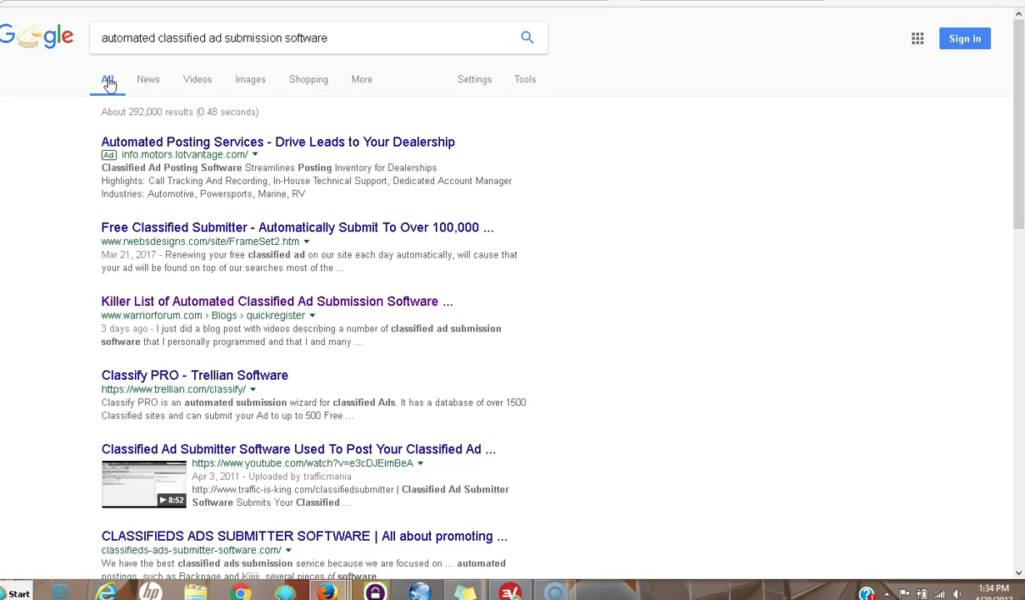
pyautogui.moveTo(1017, 137)
pyautogui.mouseDown()
pyautogui.moveTo(1020, 357)
pyautogui.moveTo(1011, 143)
pyautogui.mouseUp()
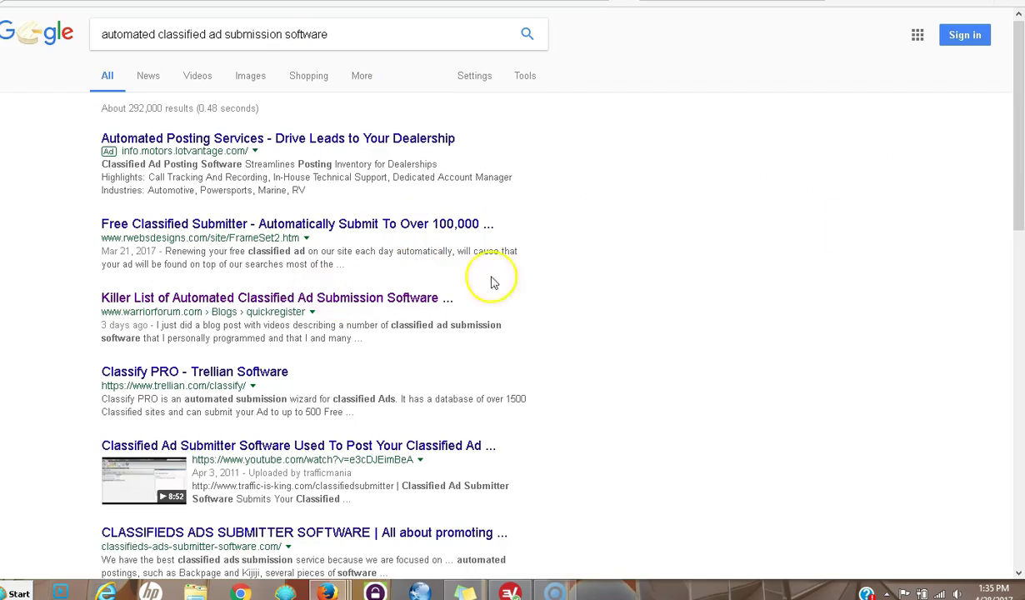
pyautogui.scroll(-6, 492, 282)
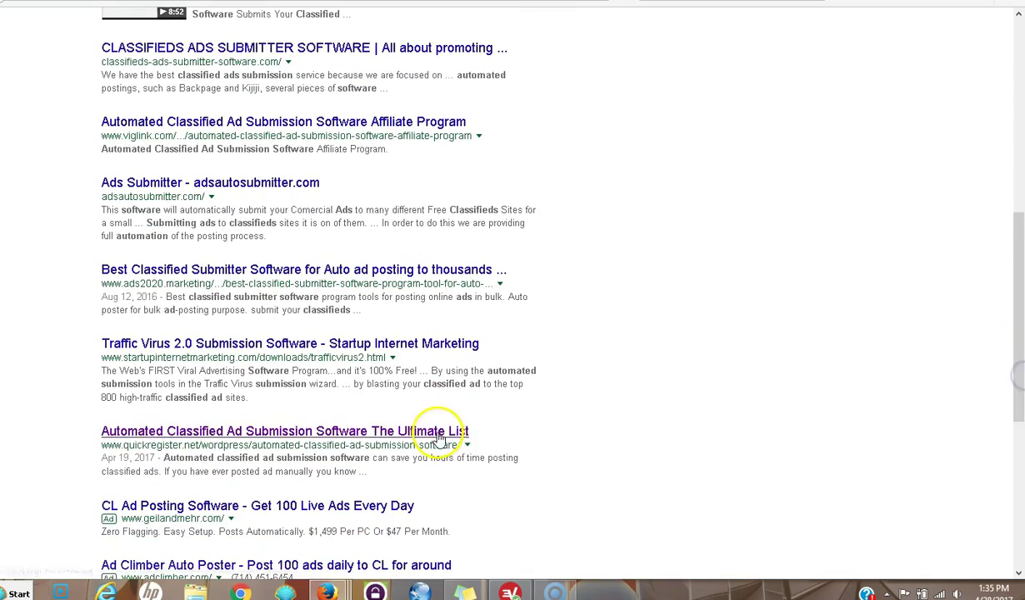
pyautogui.moveTo(1014, 309); pyautogui.dragTo(1019, 94)
pyautogui.click(204, 78)
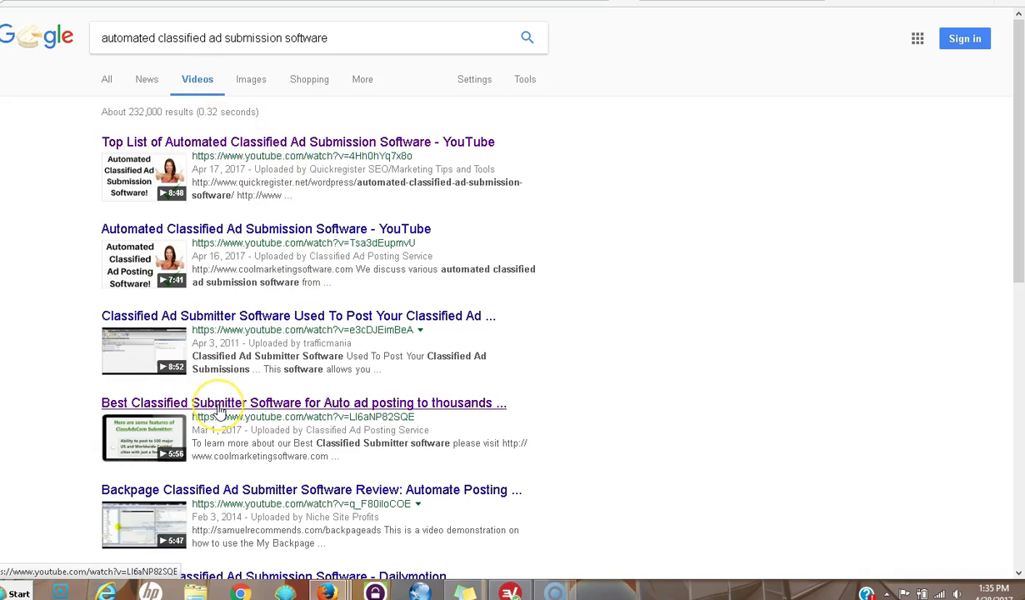
pyautogui.click(105, 82)
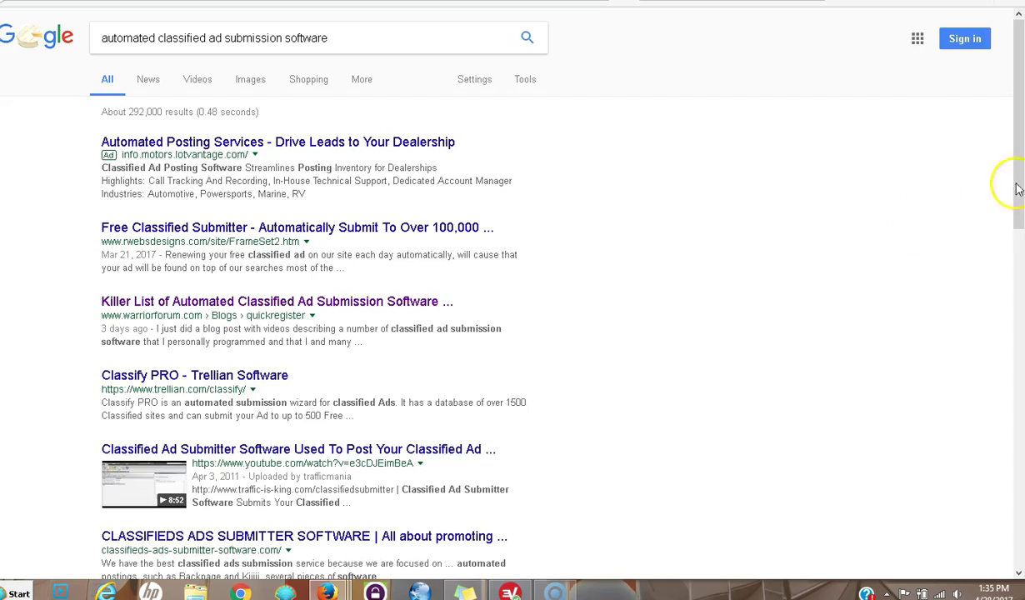
pyautogui.moveTo(1019, 183); pyautogui.dragTo(1021, 151)
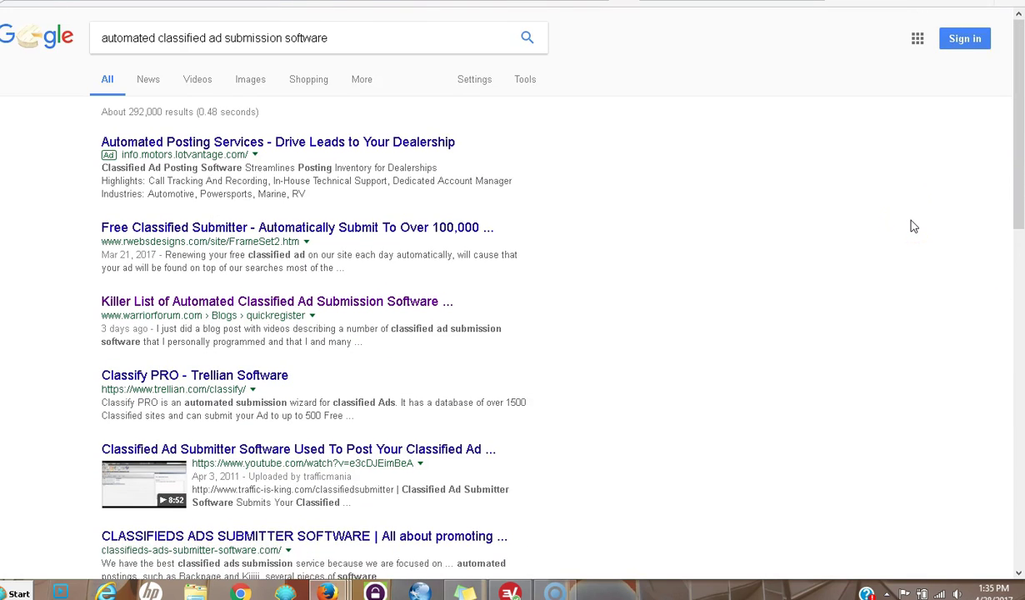